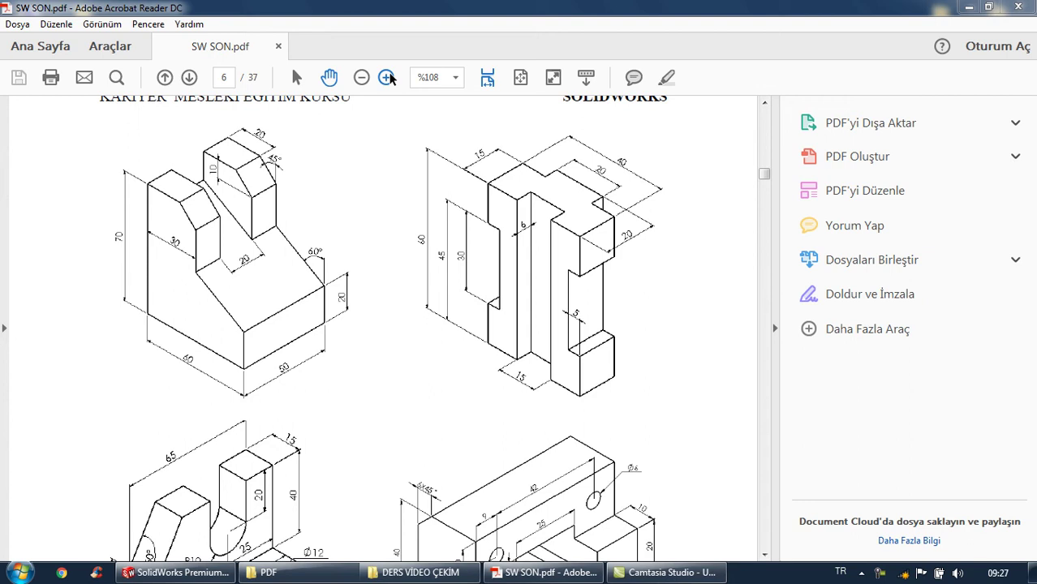
# Zoom the isometric drawings in Acrobat Reader to 150% and scroll the page
pyautogui.click(386, 78)
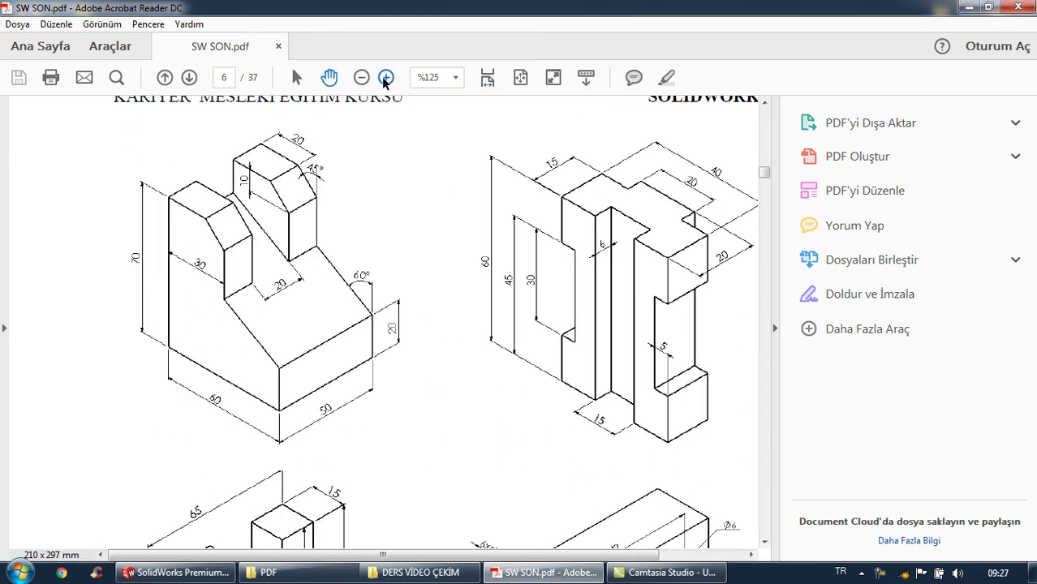
pyautogui.click(386, 78)
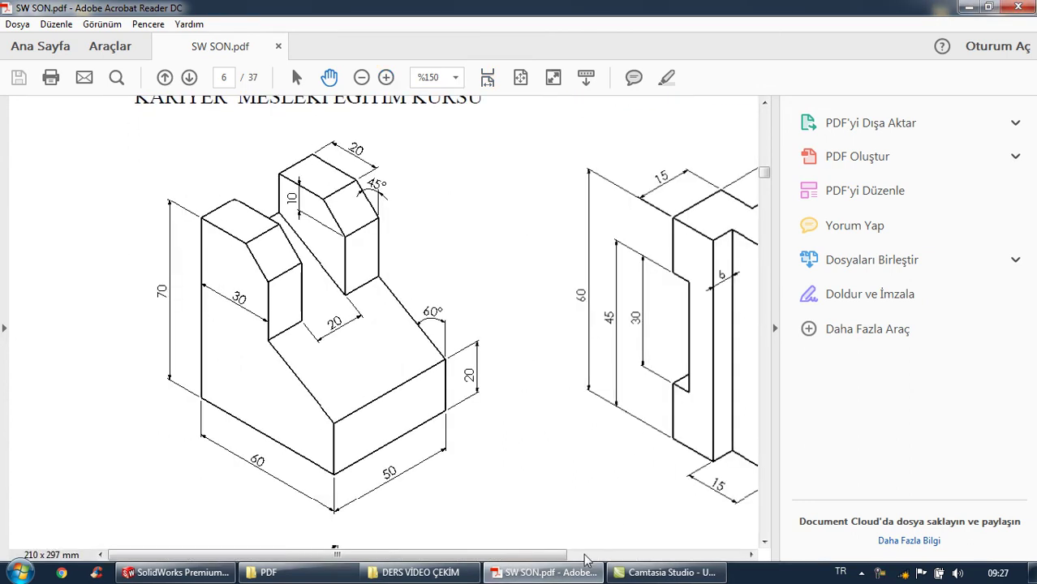
pyautogui.moveTo(586, 559)
pyautogui.mouseDown()
pyautogui.moveTo(640, 542)
pyautogui.moveTo(624, 542)
pyautogui.mouseUp()
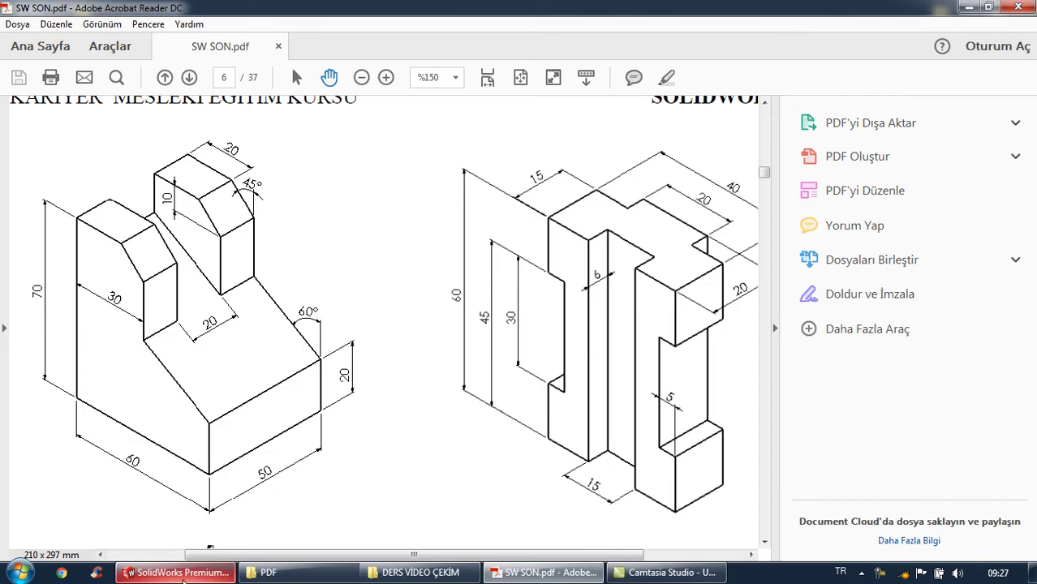
# Create a new SolidWorks part from the part template and select the Front Plane
pyautogui.click(183, 573)
pyautogui.click(244, 10)
pyautogui.doubleClick(290, 122)
pyautogui.click(69, 195)
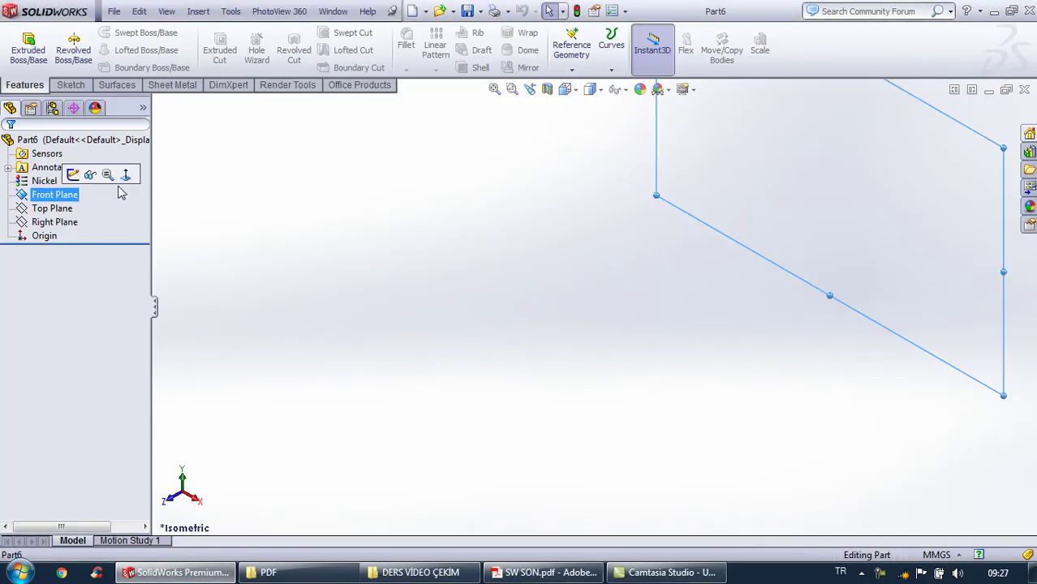
# Sketch a corner rectangle from the origin on the Front Plane, viewed normal to it
pyautogui.click(126, 175)
pyautogui.click(71, 85)
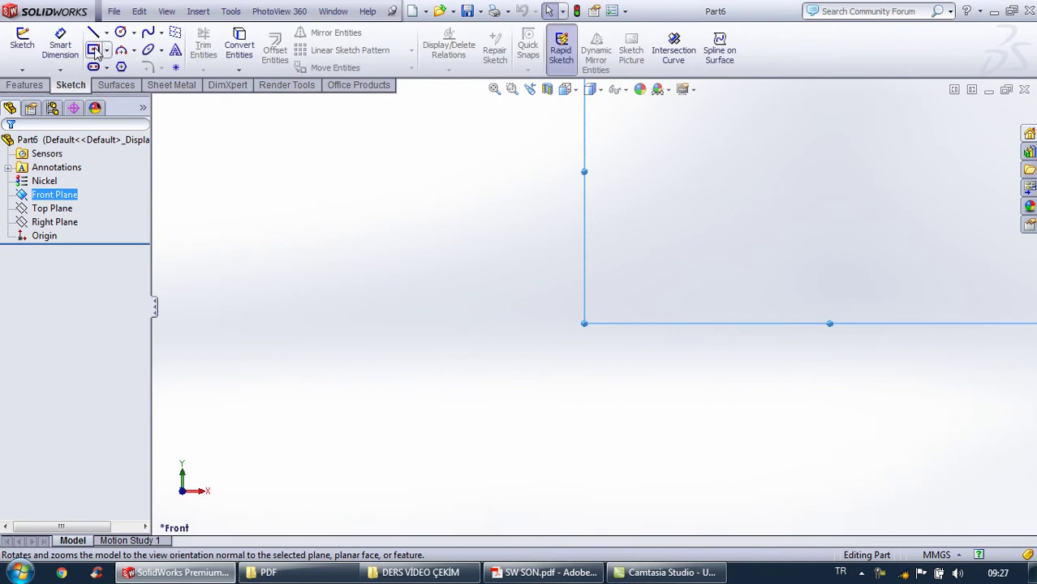
pyautogui.click(93, 50)
pyautogui.scroll(-5, 723, 168)
pyautogui.click(601, 406)
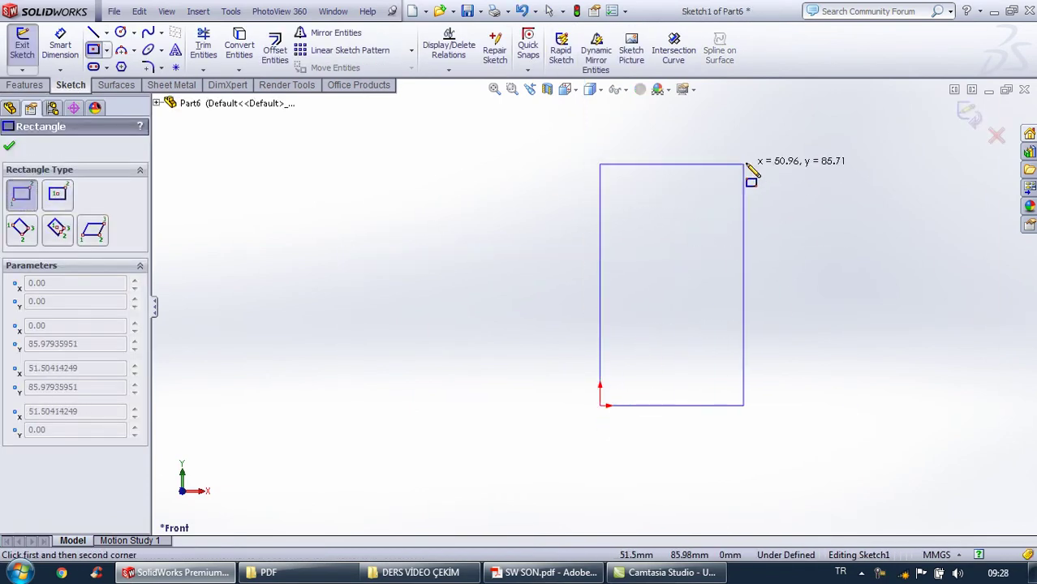
pyautogui.click(766, 156)
# Dimension the rectangle 60 mm wide and 70 mm tall, checking the PDF drawing
pyautogui.click(60, 44)
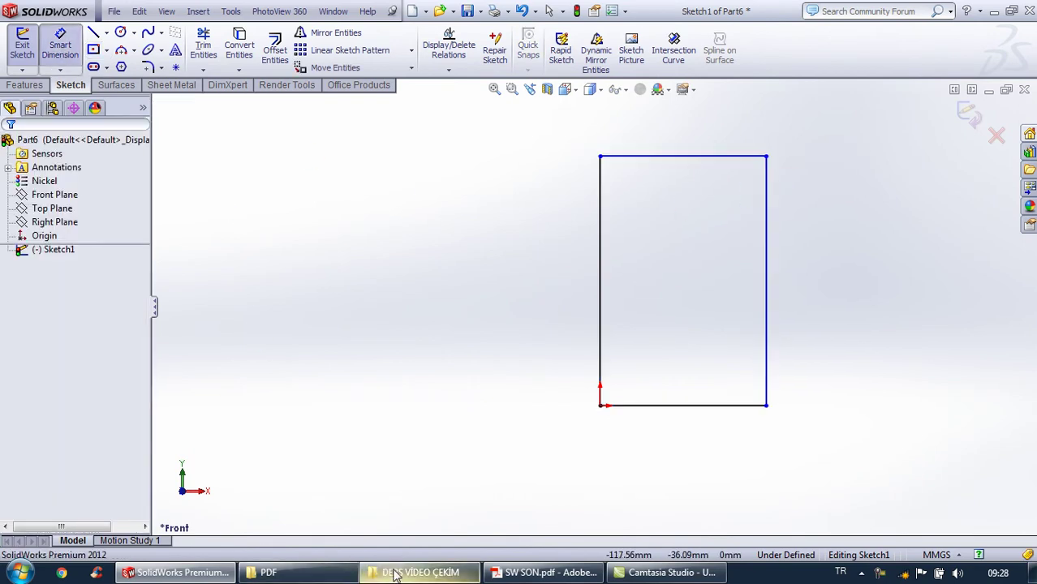
pyautogui.click(552, 573)
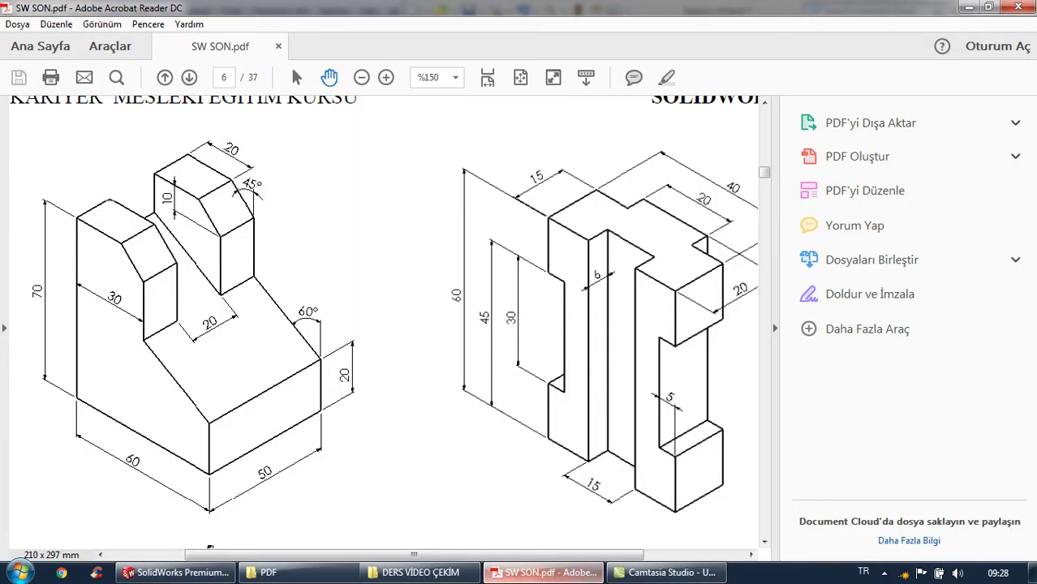
pyautogui.click(179, 572)
pyautogui.click(718, 406)
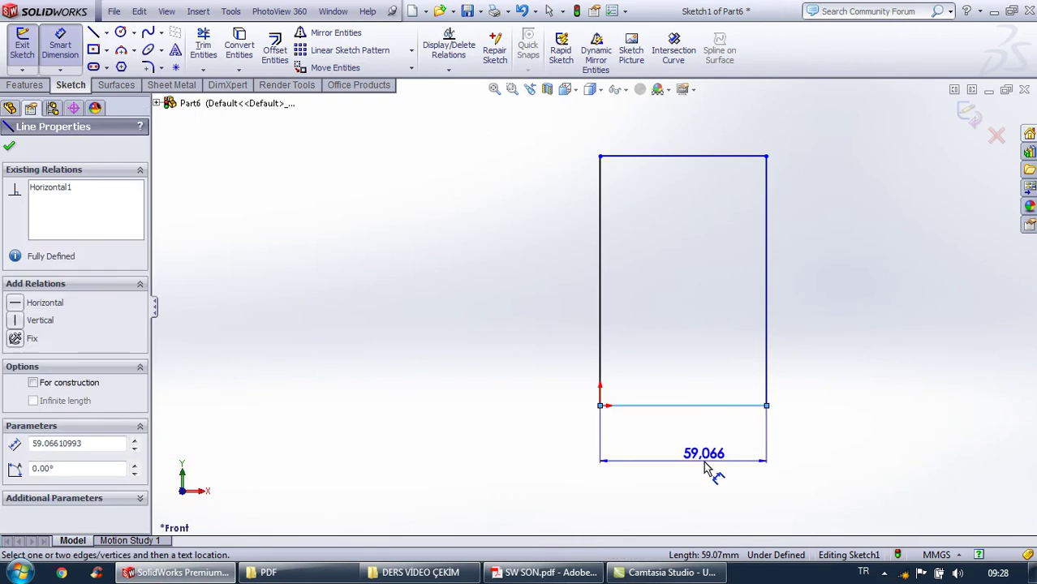
pyautogui.click(704, 468)
pyautogui.write('60')
pyautogui.press('Return')
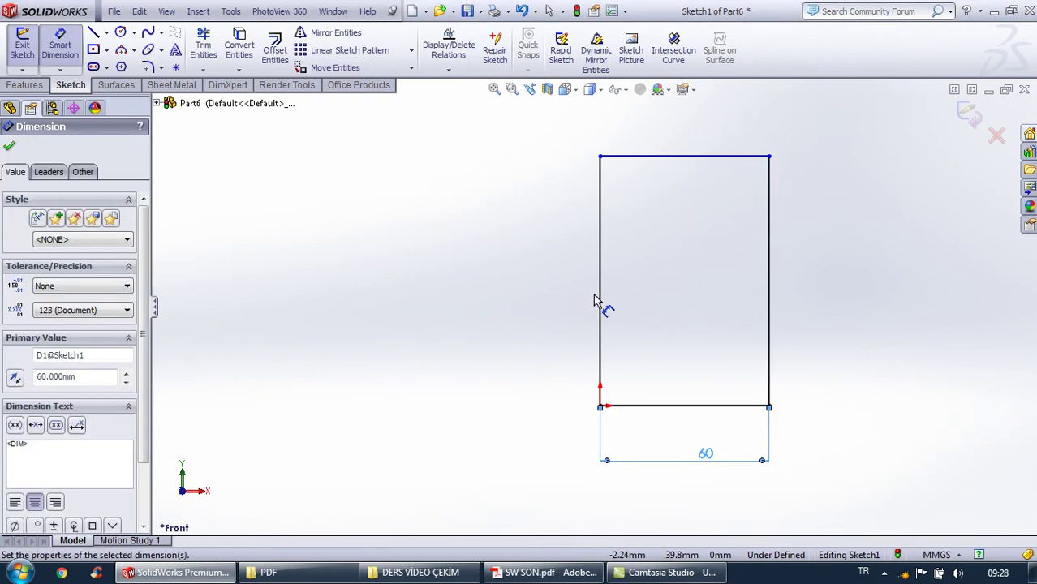
pyautogui.click(599, 299)
pyautogui.click(533, 318)
pyautogui.write('70')
pyautogui.press('Return')
pyautogui.press('Escape')
pyautogui.scroll(-2, 751, 251)
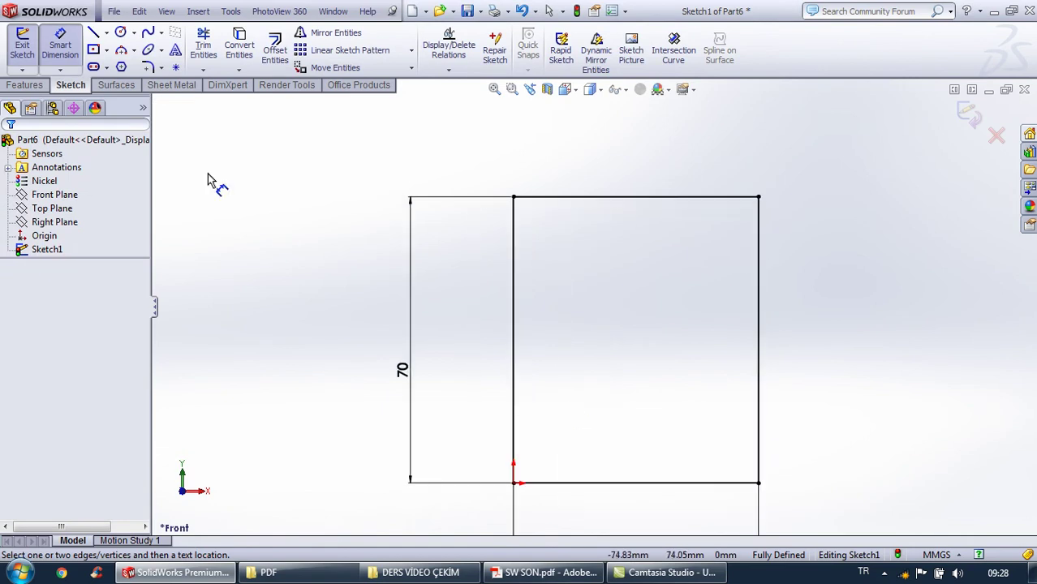
pyautogui.click(539, 573)
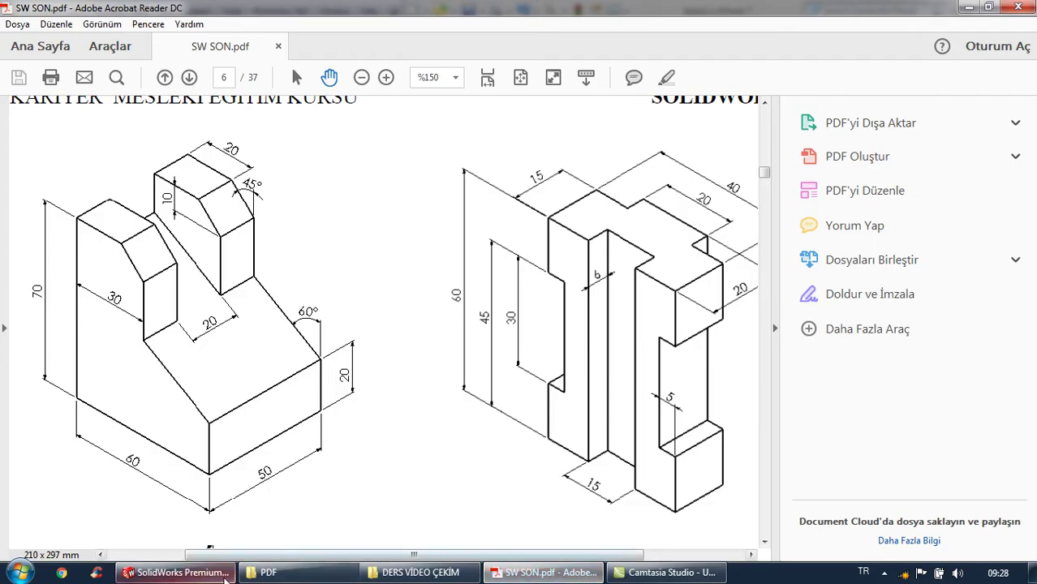
pyautogui.click(174, 573)
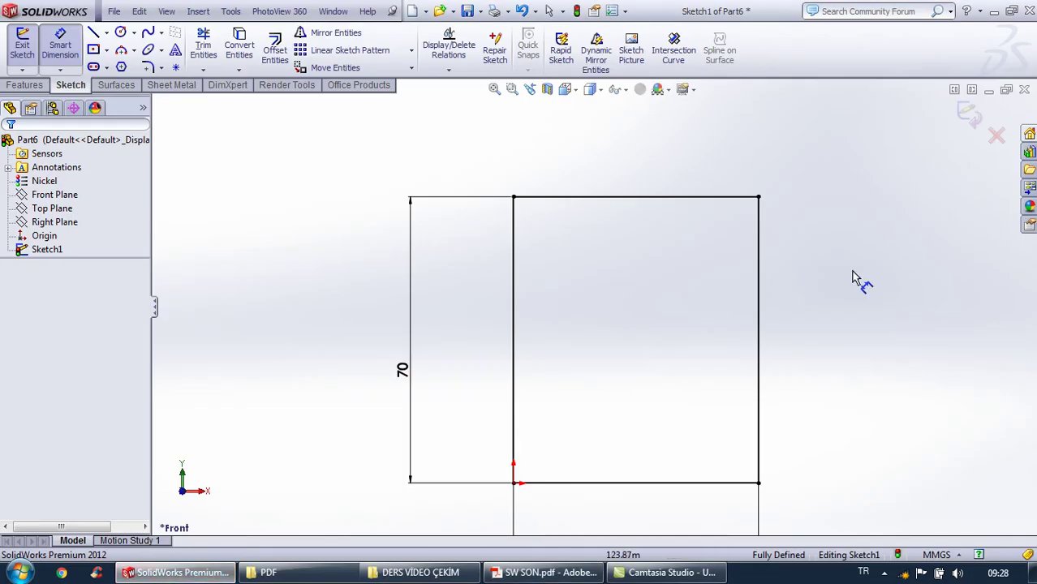
# Draw an inner vertical line and a sloped line crossing the rectangle's right edge
pyautogui.click(94, 32)
pyautogui.click(623, 185)
pyautogui.click(624, 333)
pyautogui.click(781, 410)
pyautogui.press('Escape')
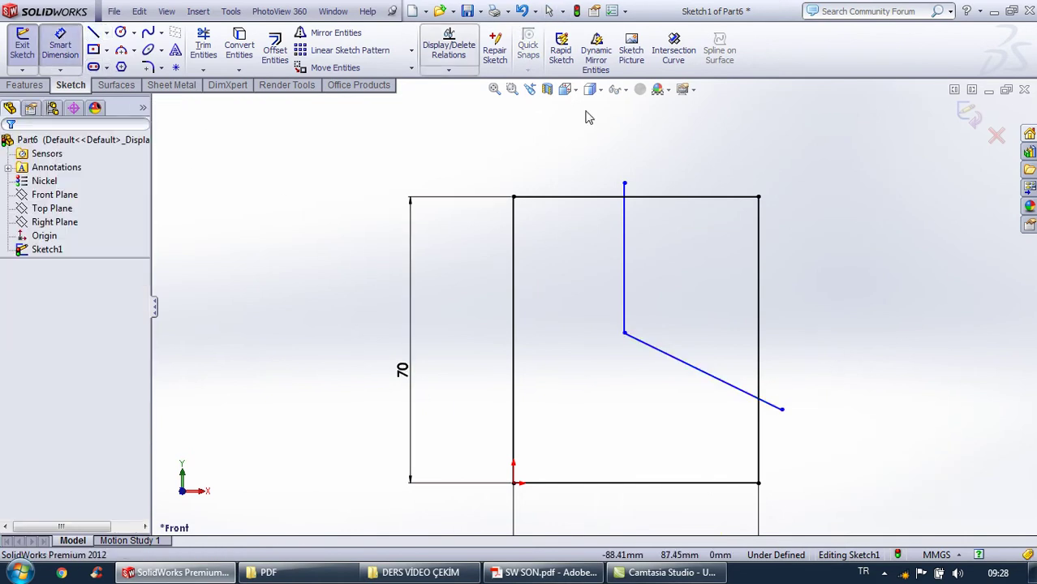
pyautogui.click(550, 576)
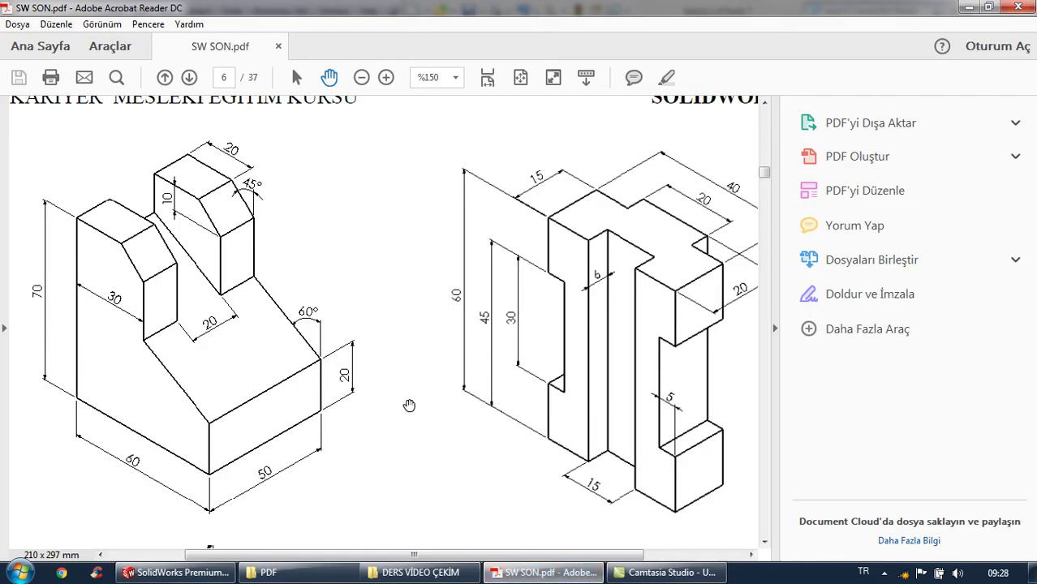
pyautogui.click(147, 577)
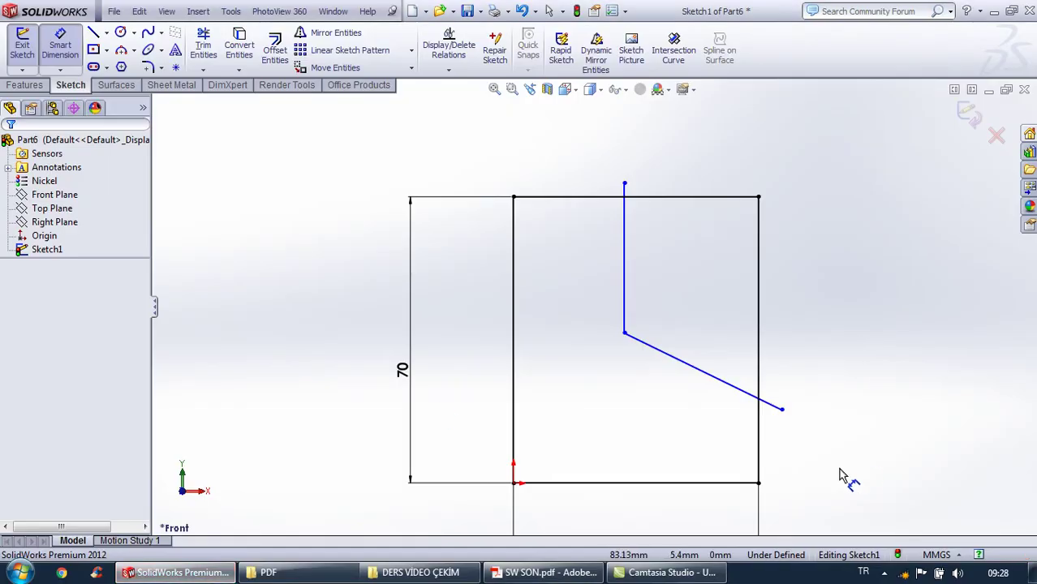
# Trim the sloped line's overhang past the rectangle's right edge
pyautogui.click(759, 485)
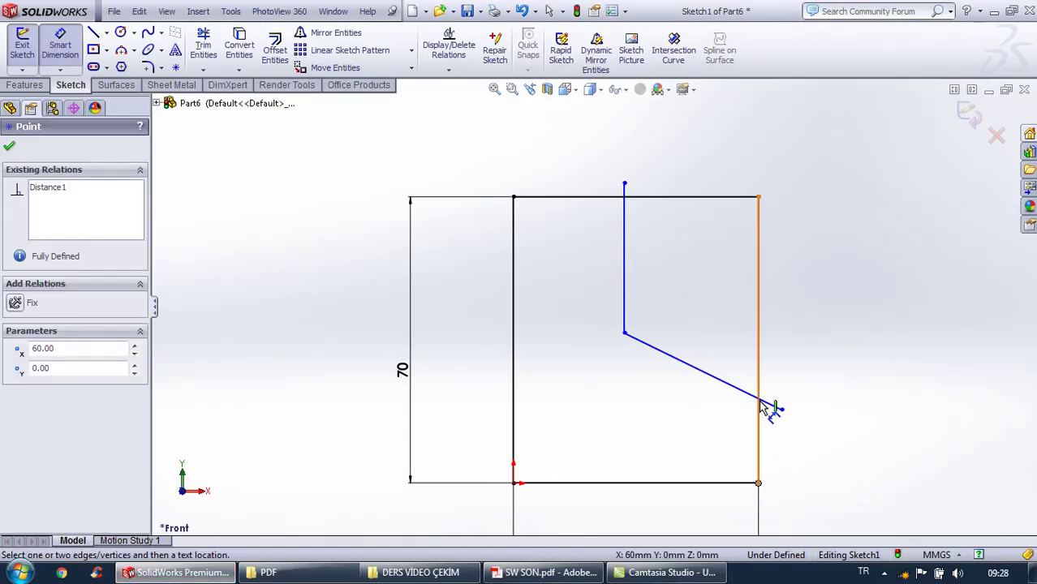
pyautogui.click(203, 45)
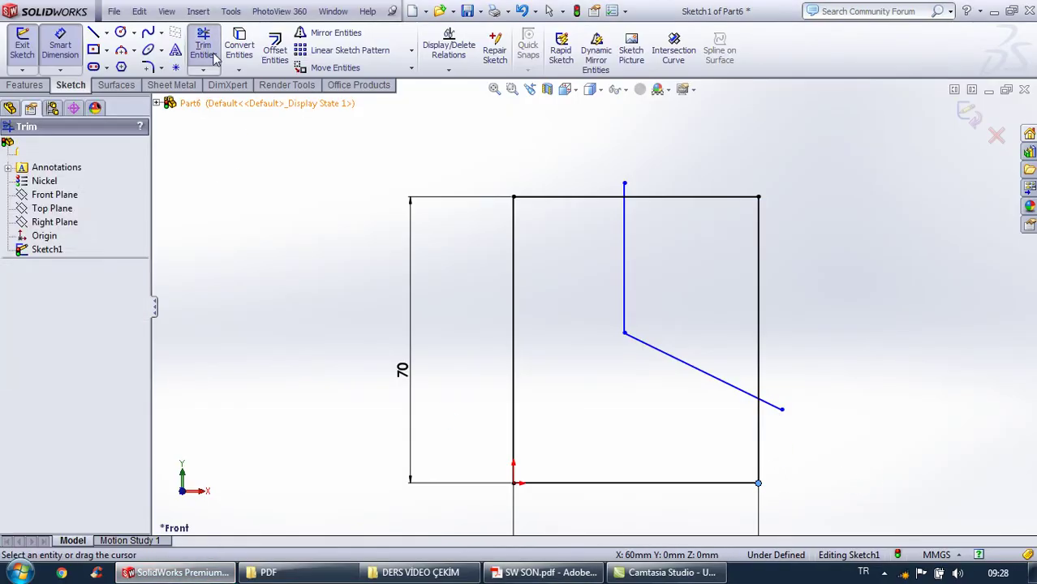
pyautogui.moveTo(776, 415); pyautogui.dragTo(768, 426)
pyautogui.press('Escape')
# Dimension the right end height to 20 mm and the slope to 60°
pyautogui.press('d')
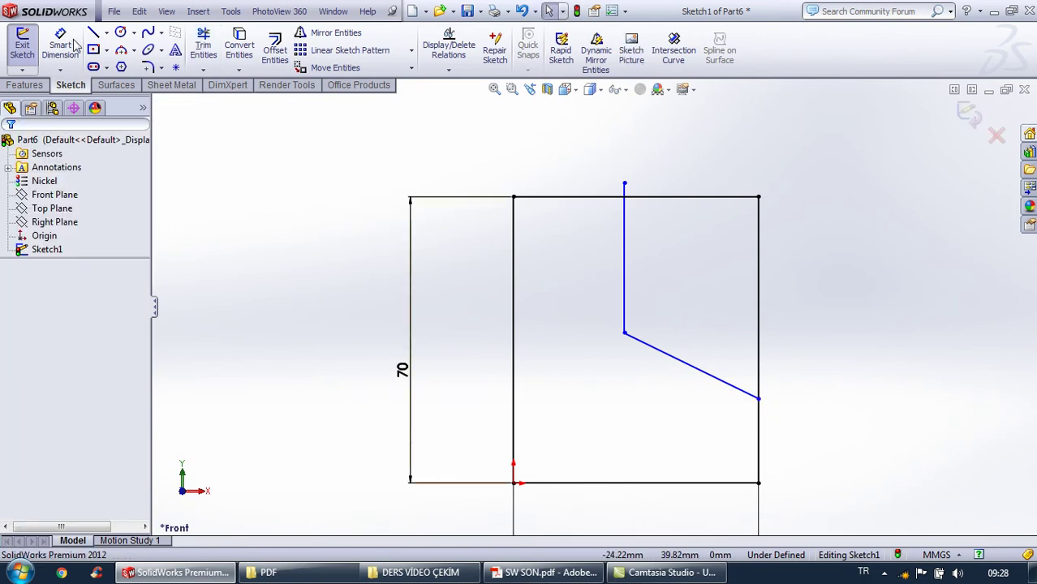
pyautogui.click(760, 482)
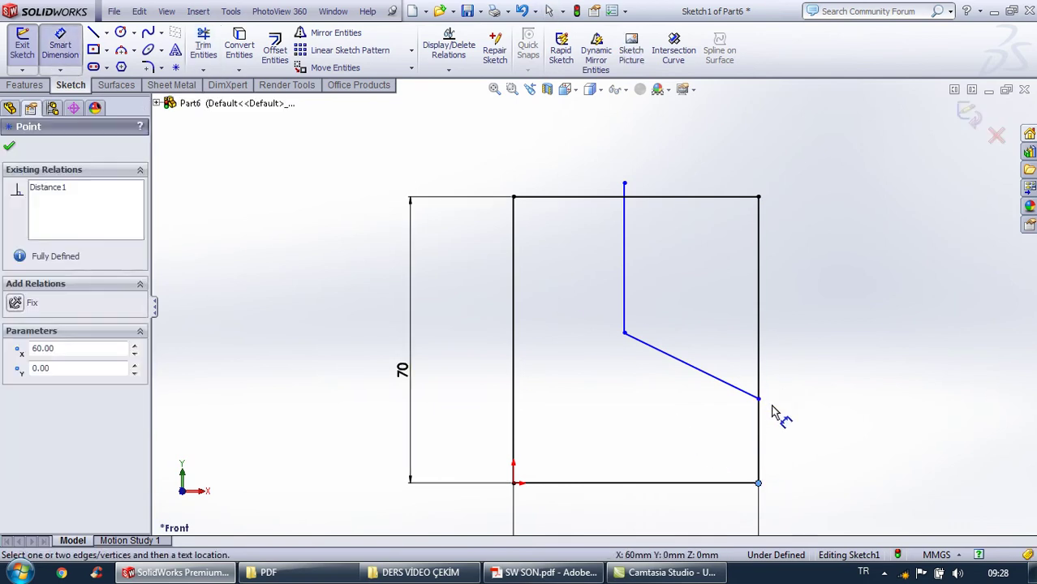
pyautogui.click(761, 406)
pyautogui.click(791, 420)
pyautogui.write('20')
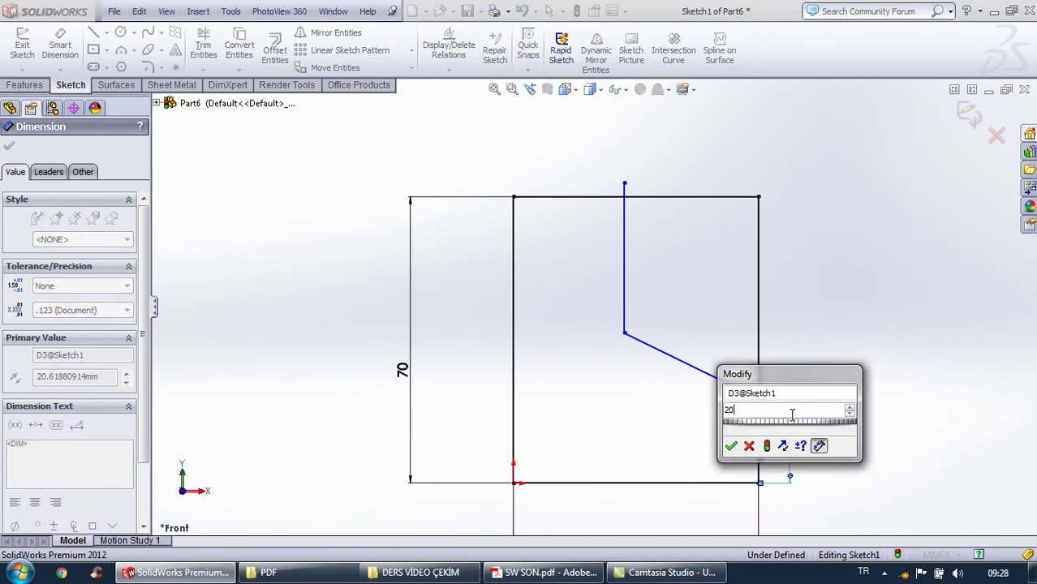
pyautogui.press('Return')
pyautogui.click(750, 395)
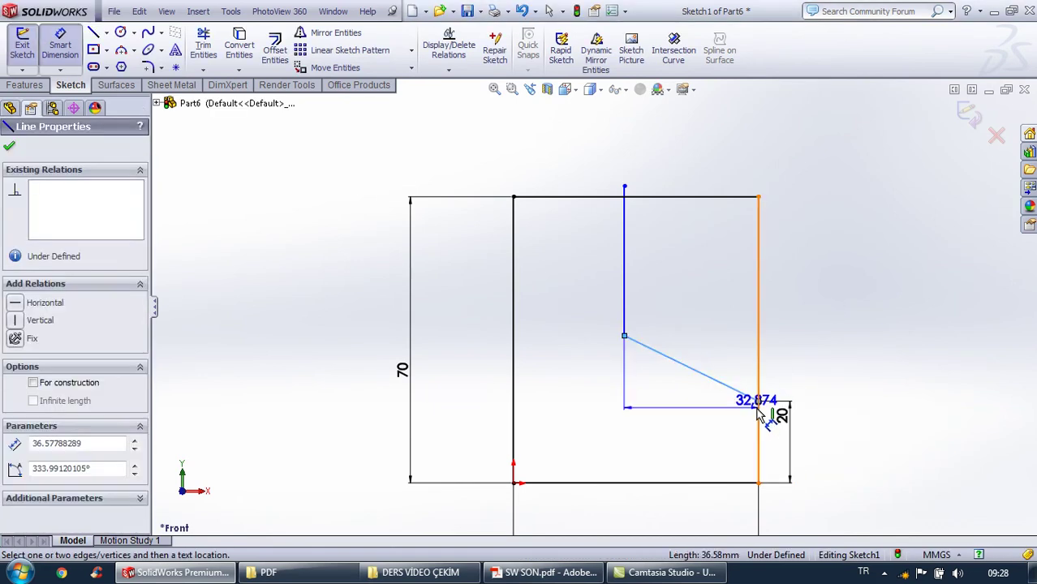
pyautogui.click(761, 404)
pyautogui.click(744, 370)
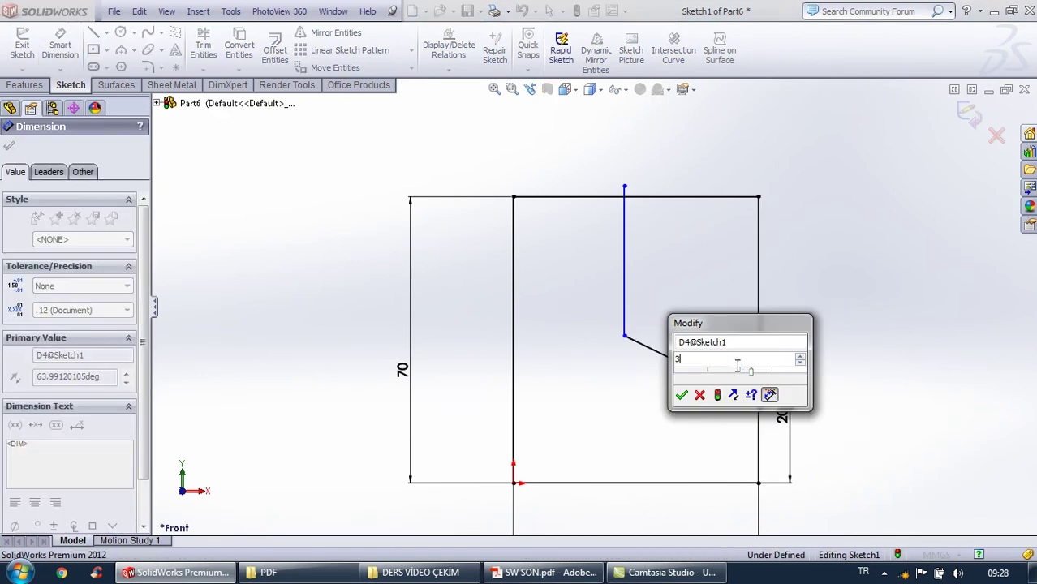
pyautogui.write('60')
pyautogui.press('Return')
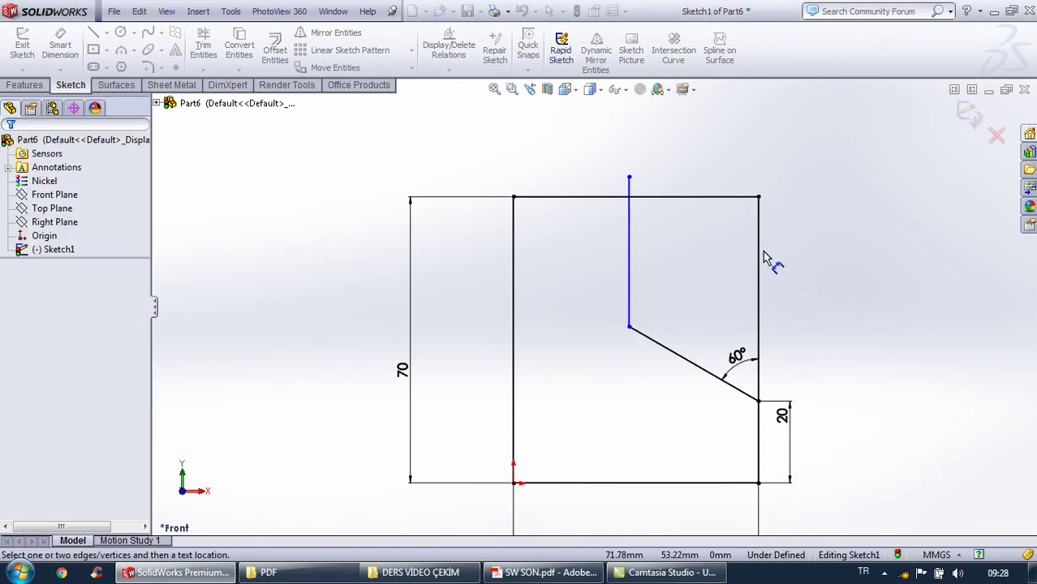
# Dimension the top step 30 mm to the inner vertical line and exit dimensioning
pyautogui.click(630, 203)
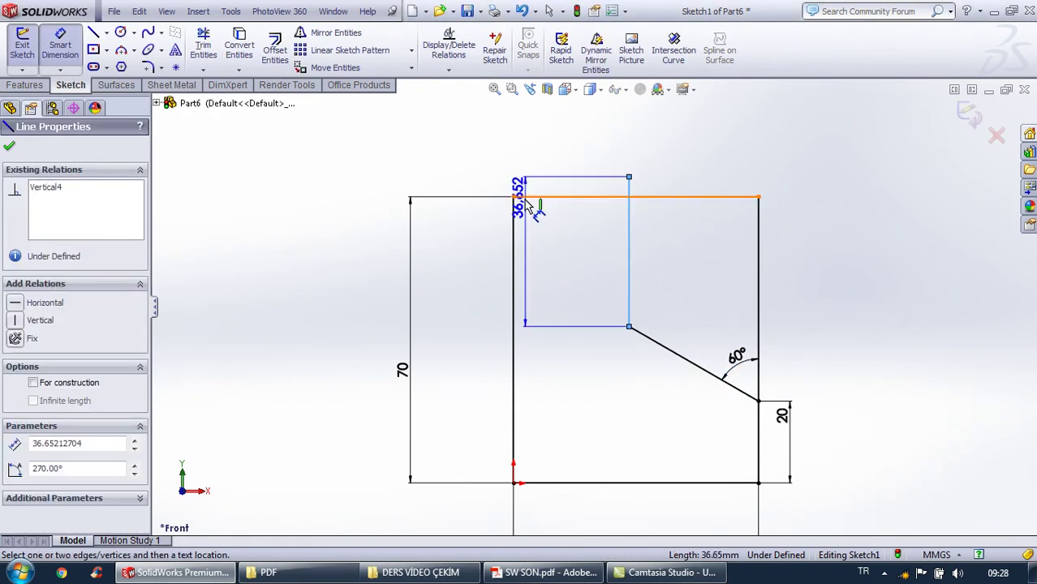
pyautogui.click(629, 227)
pyautogui.click(536, 162)
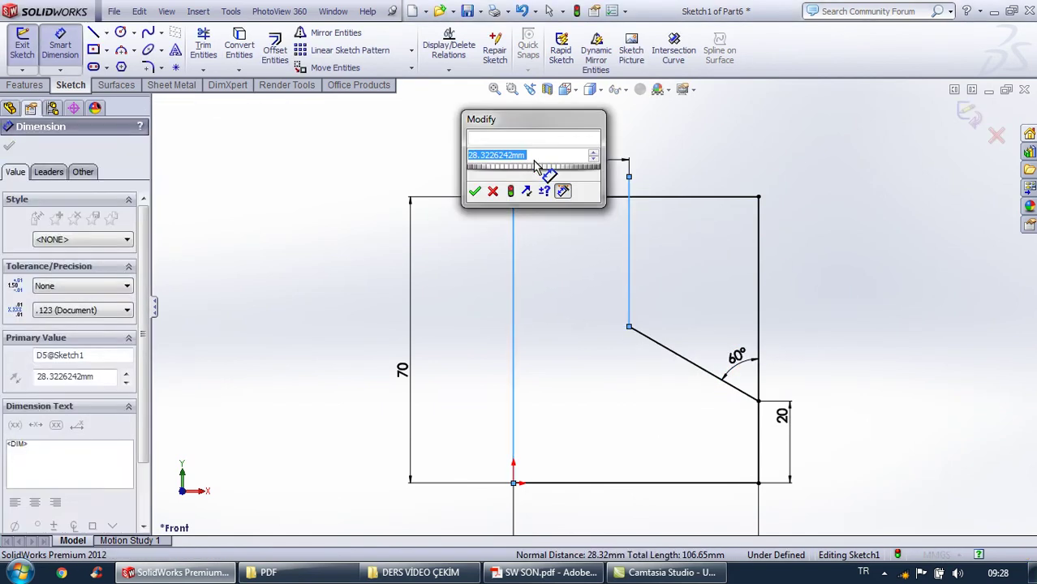
pyautogui.write('30')
pyautogui.press('Return')
pyautogui.press('f')
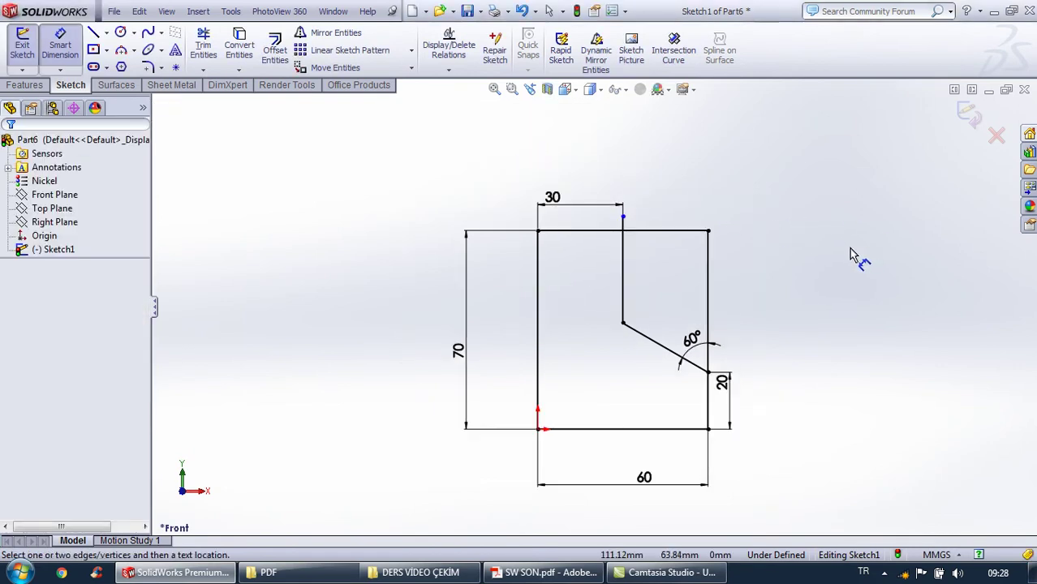
pyautogui.rightClick(282, 224)
pyautogui.click(309, 209)
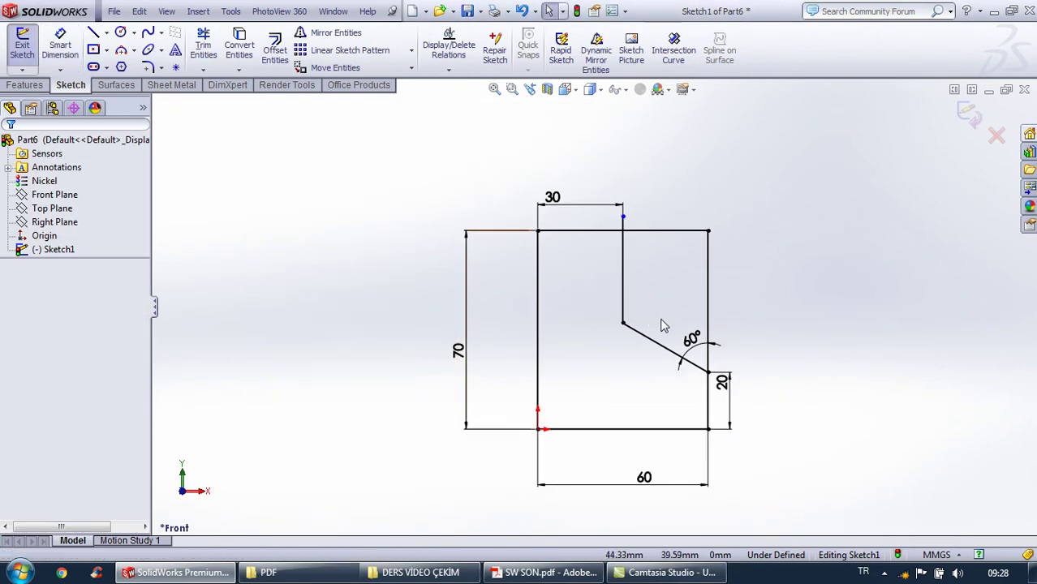
pyautogui.scroll(-2, 673, 322)
# Extrude the profile mid-plane to 50 mm depth and assign Plain Carbon Steel material
pyautogui.click(24, 85)
pyautogui.click(29, 49)
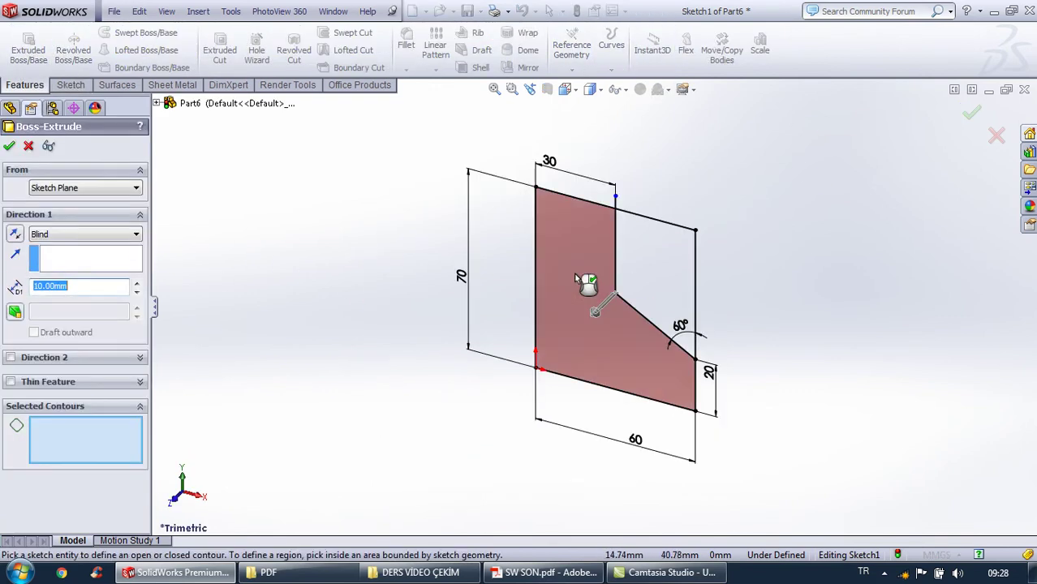
pyautogui.click(584, 288)
pyautogui.click(106, 235)
pyautogui.click(69, 298)
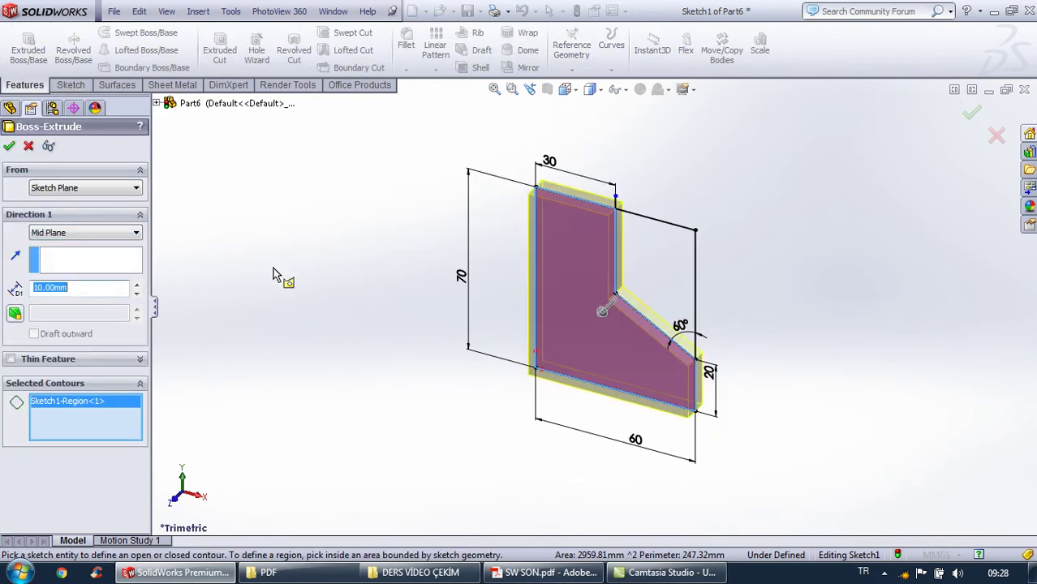
pyautogui.click(136, 284)
pyautogui.click(137, 285)
pyautogui.click(136, 285)
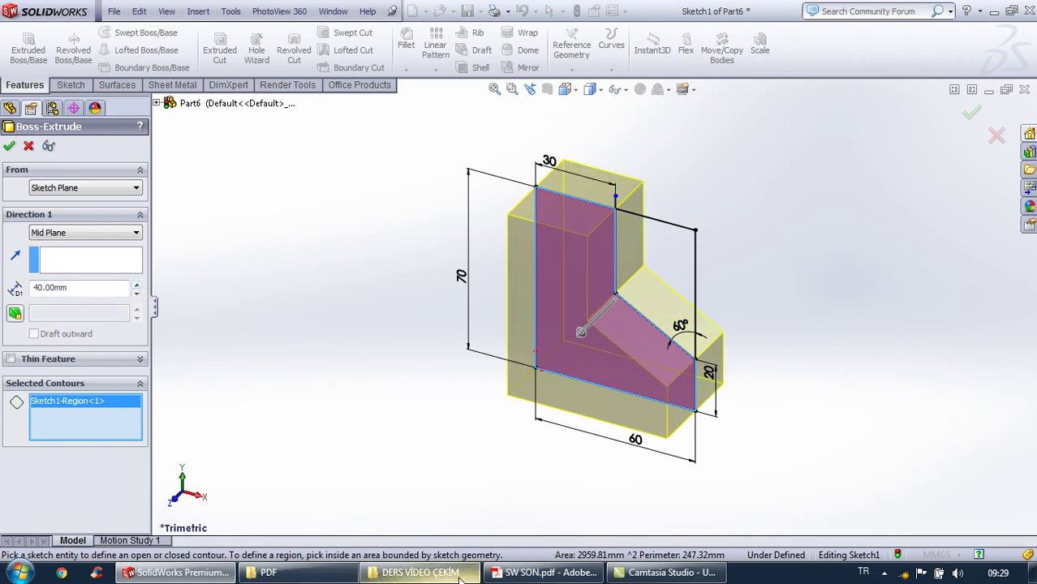
pyautogui.click(526, 576)
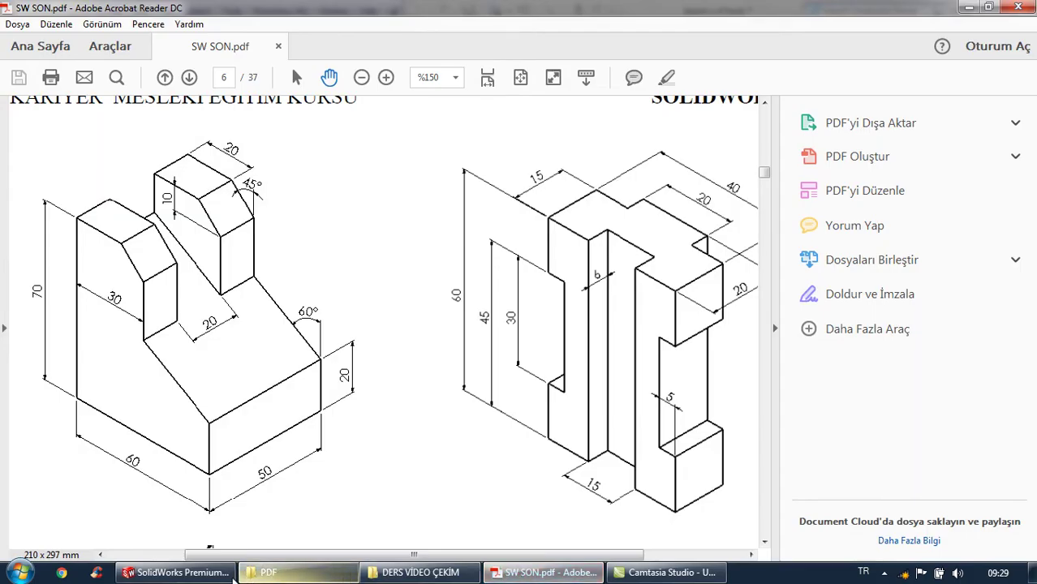
pyautogui.click(179, 573)
pyautogui.click(137, 286)
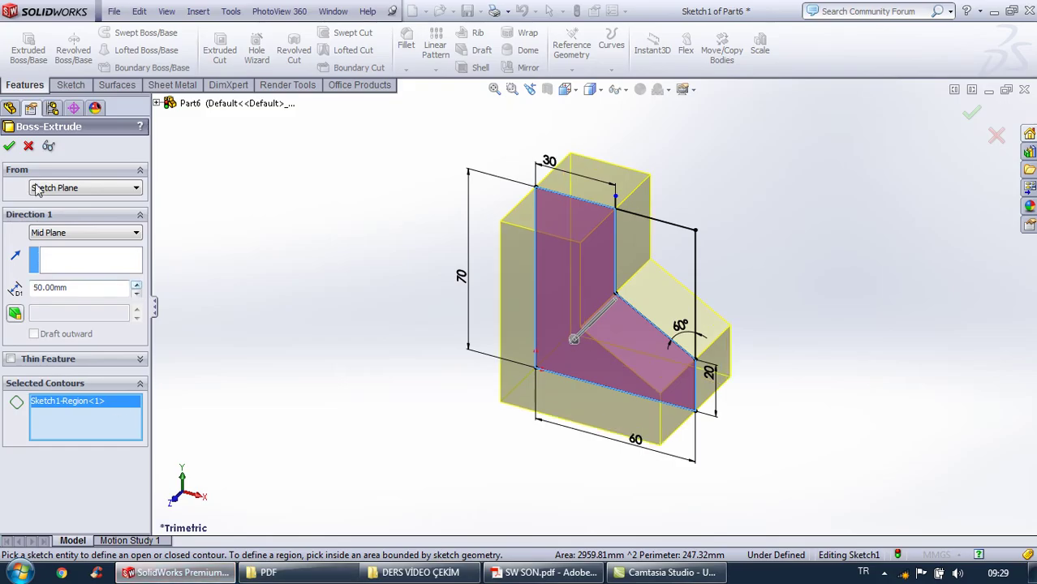
pyautogui.click(10, 146)
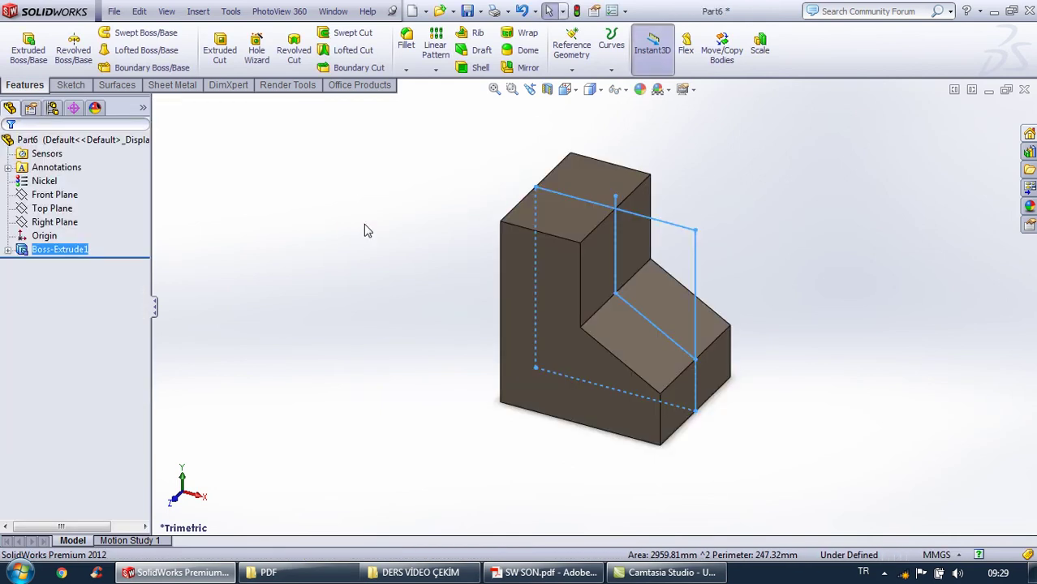
pyautogui.rightClick(52, 183)
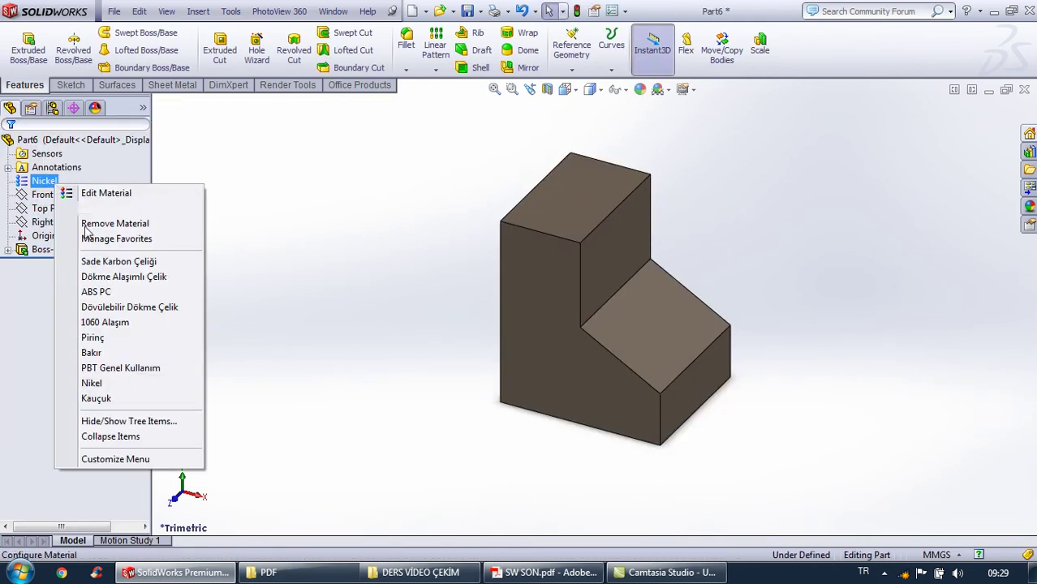
pyautogui.click(99, 264)
# Sketch a center rectangle on the upper vertical face, centred on its top edge
pyautogui.click(626, 257)
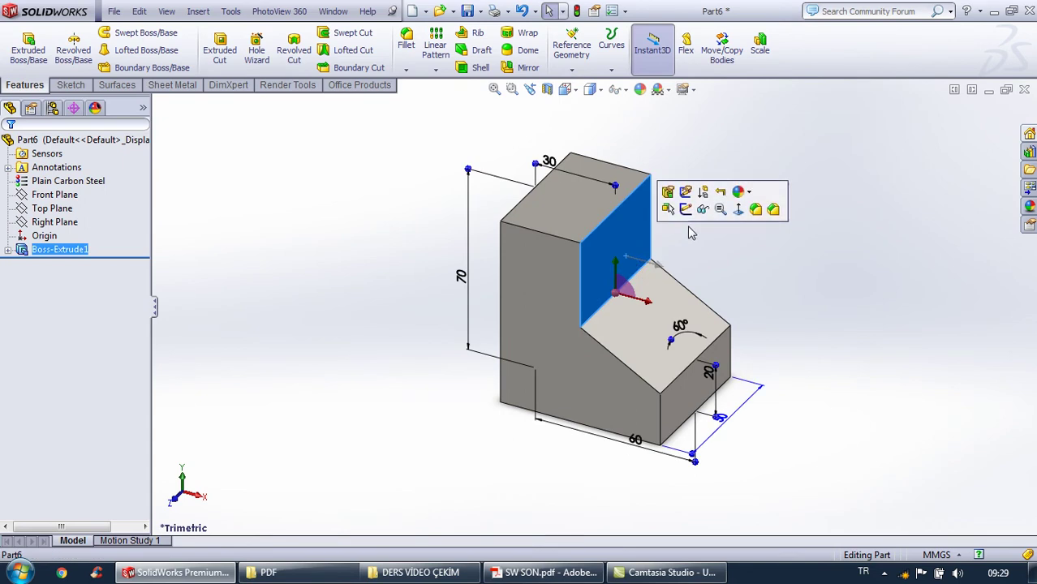
pyautogui.click(738, 209)
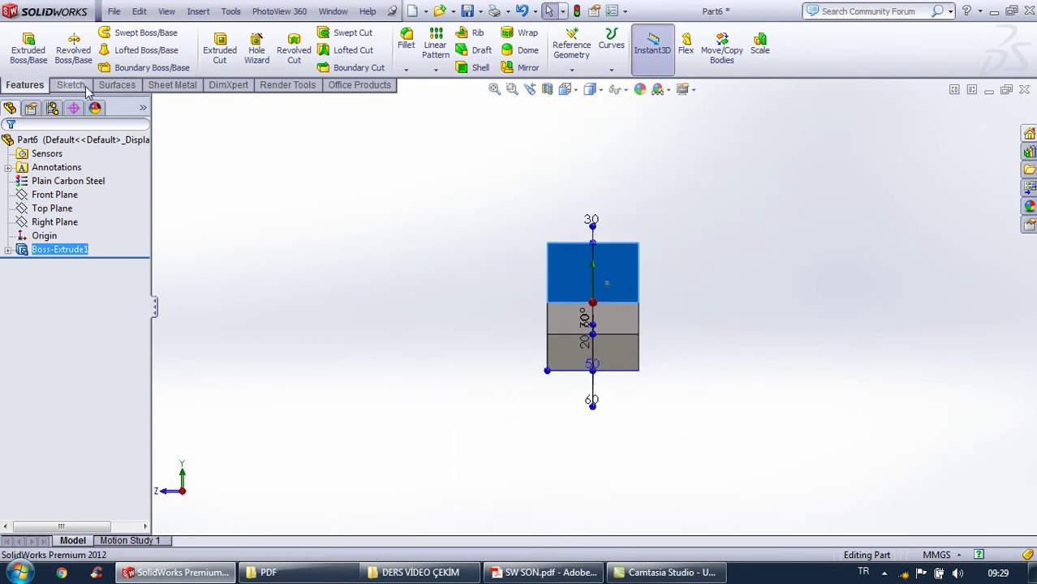
pyautogui.click(71, 85)
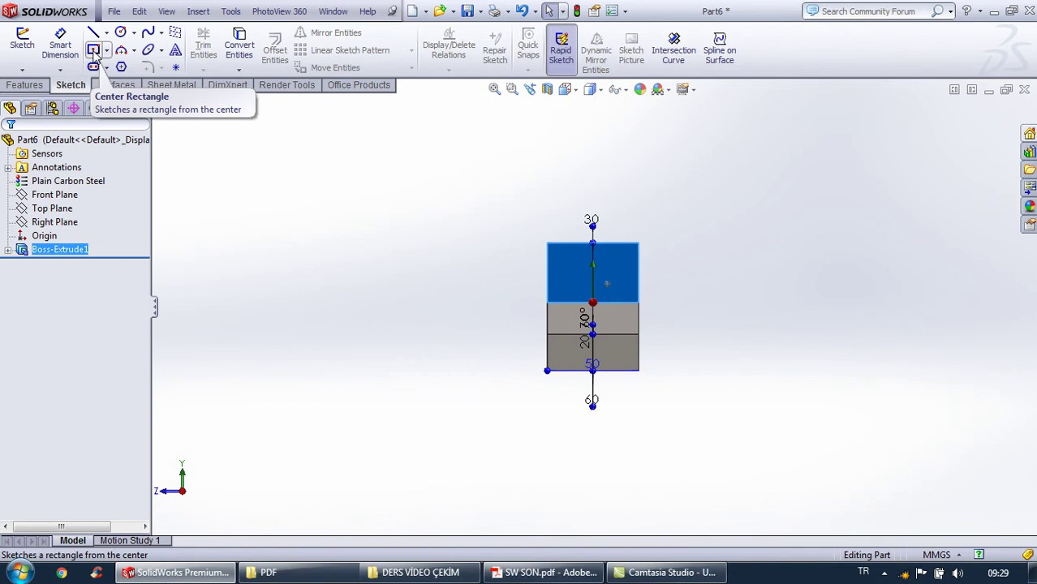
pyautogui.click(93, 50)
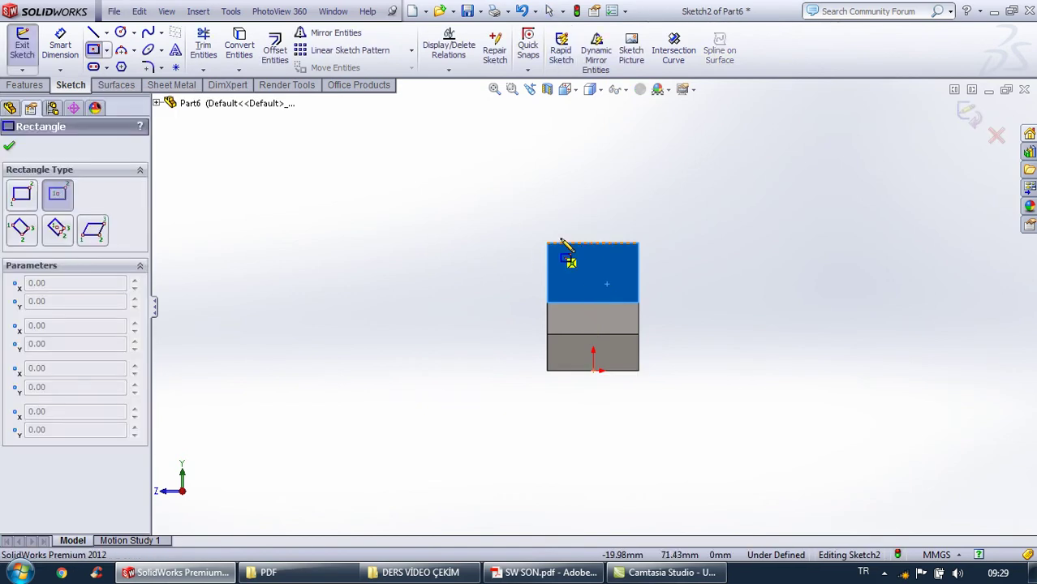
pyautogui.click(592, 243)
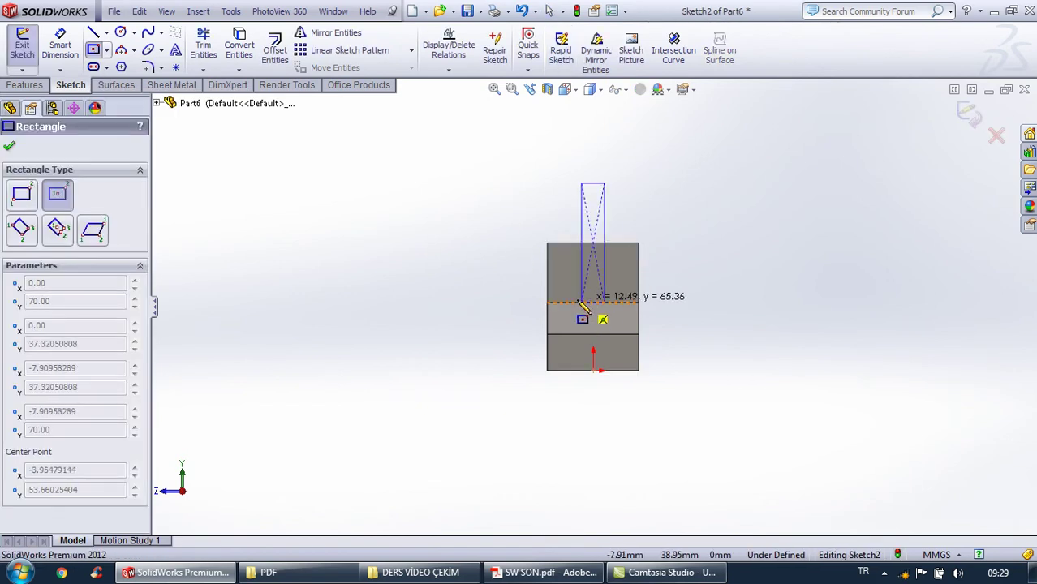
pyautogui.click(577, 304)
pyautogui.click(542, 573)
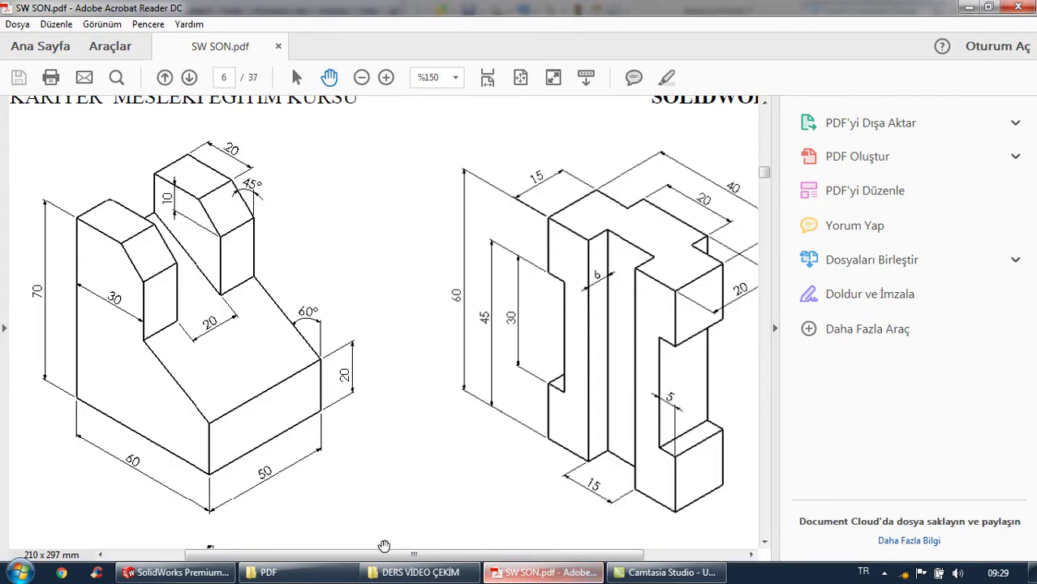
pyautogui.click(177, 573)
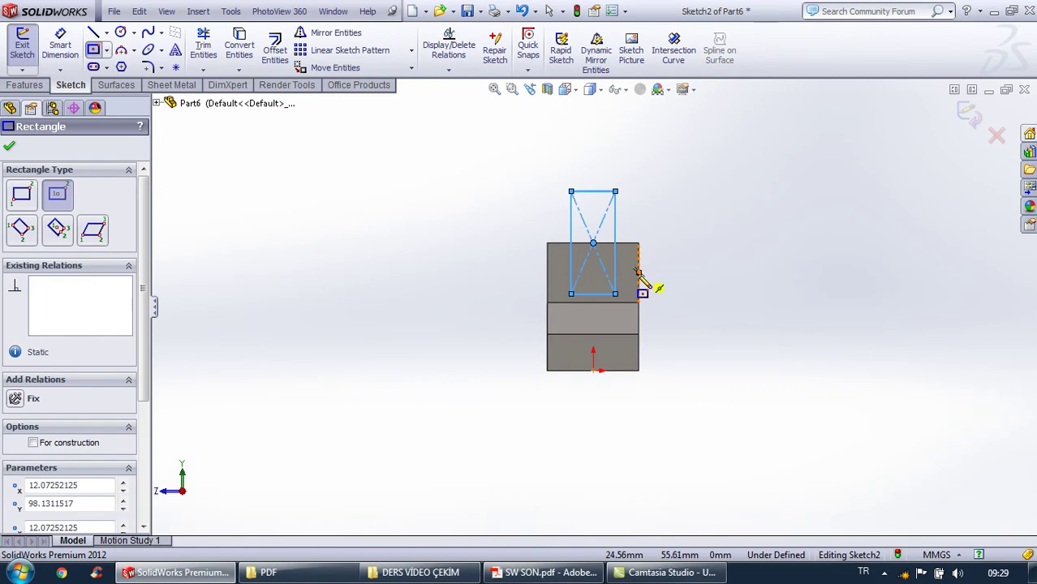
# Dimension the rectangle's width to 20 mm
pyautogui.scroll(-4, 641, 280)
pyautogui.press('Escape')
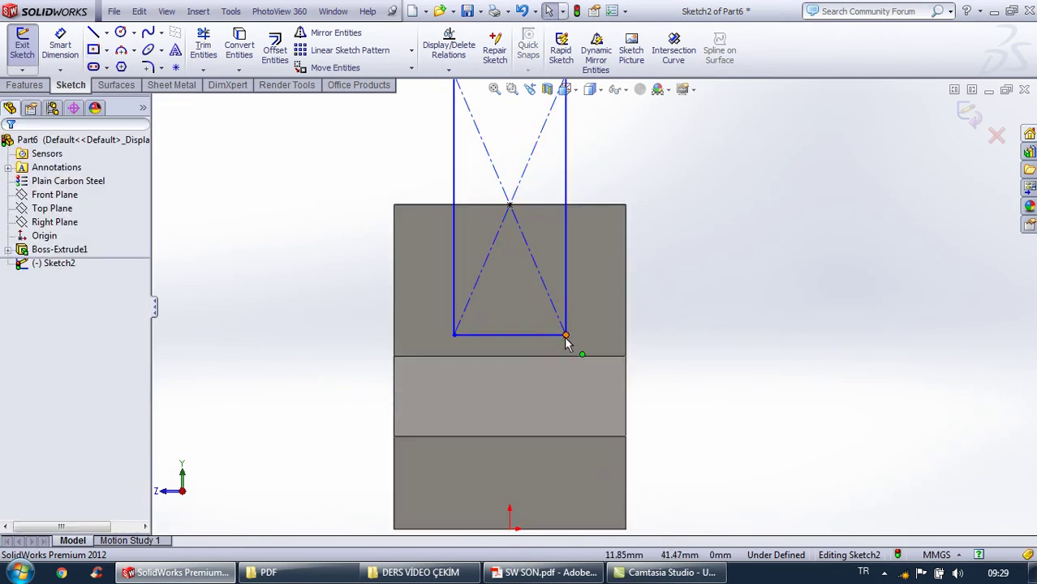
pyautogui.click(566, 336)
pyautogui.scroll(4, 596, 325)
pyautogui.click(60, 45)
pyautogui.click(568, 203)
pyautogui.click(572, 174)
pyautogui.write('20')
pyautogui.press('Return')
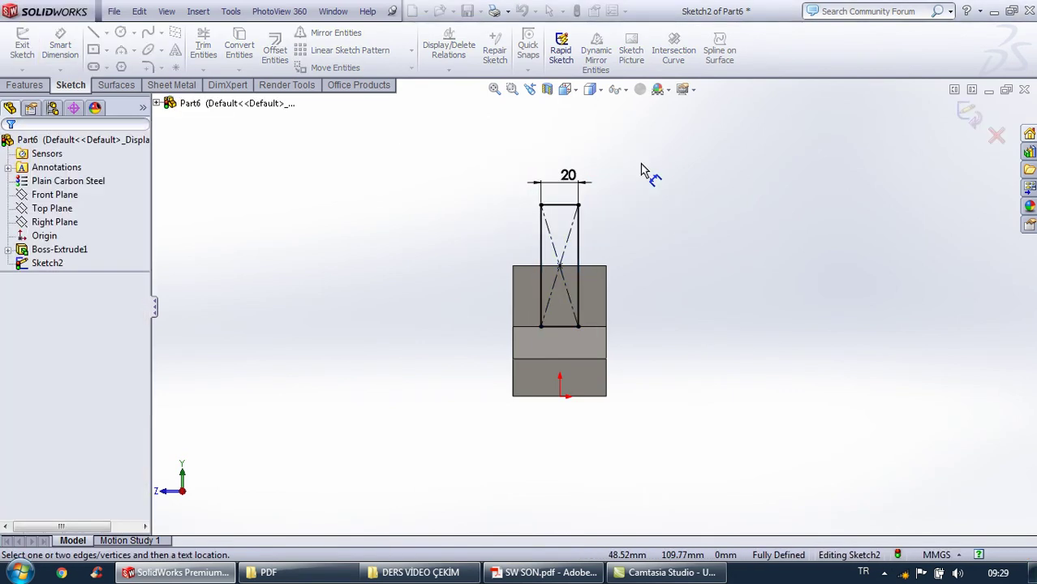
# Switch to the Isometric view and exit dimensioning
pyautogui.click(565, 89)
pyautogui.click(632, 152)
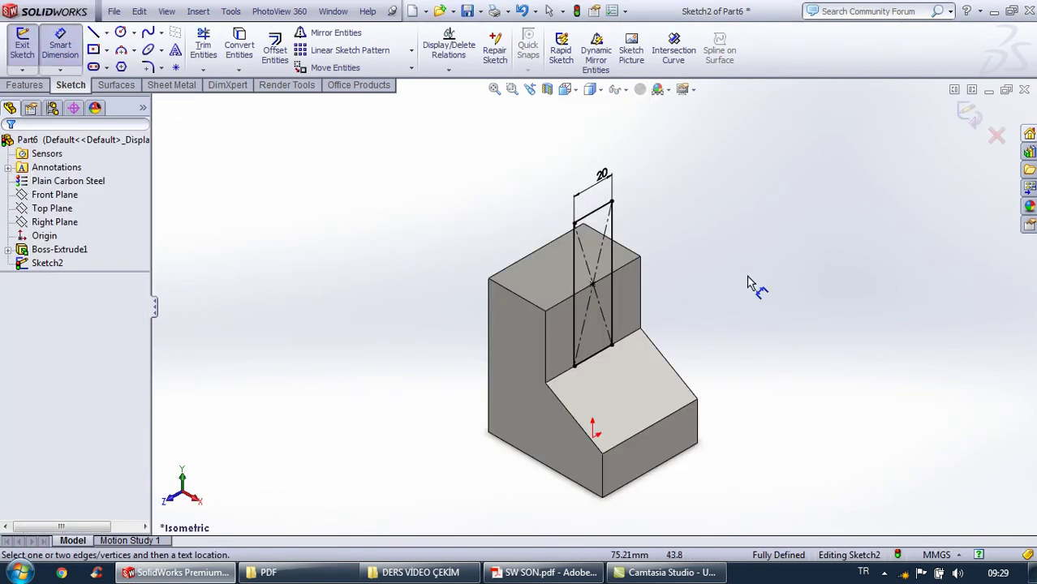
pyautogui.rightClick(381, 254)
pyautogui.click(357, 213)
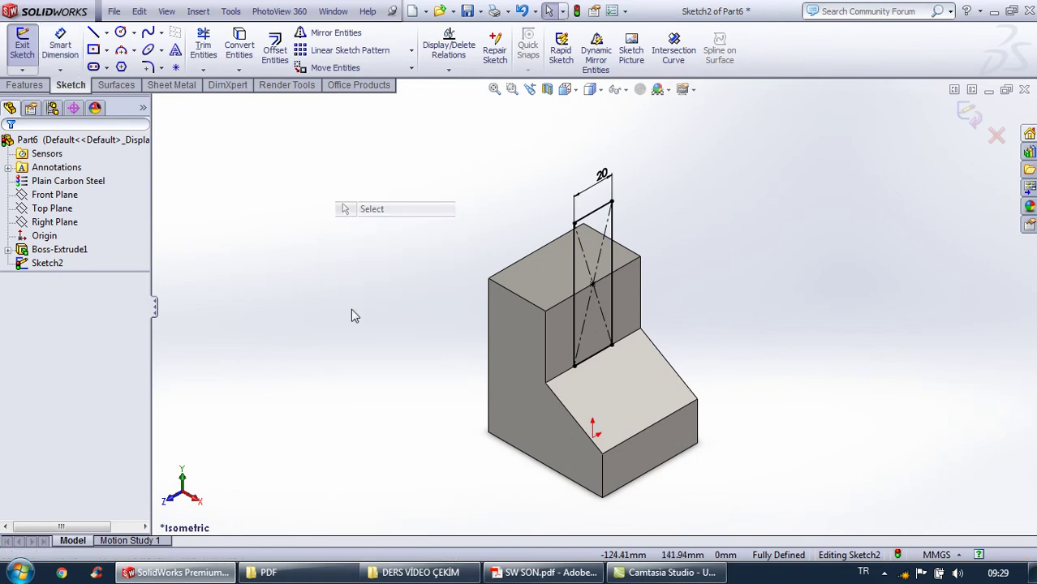
pyautogui.click(24, 86)
# Extrude-cut the 20 mm rectangle through the upper block, directed along the sloped edge
pyautogui.click(220, 50)
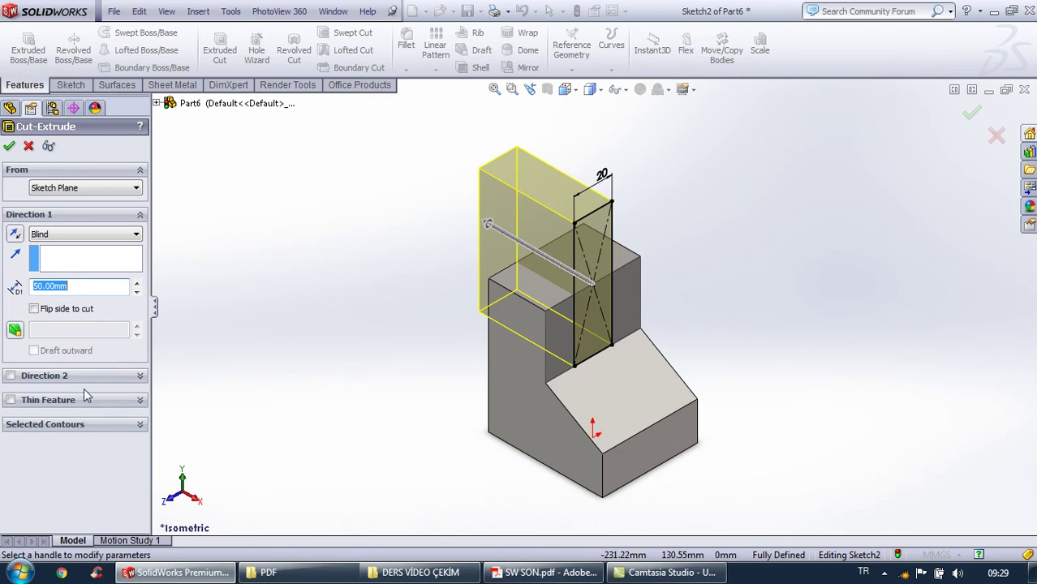
pyautogui.click(52, 261)
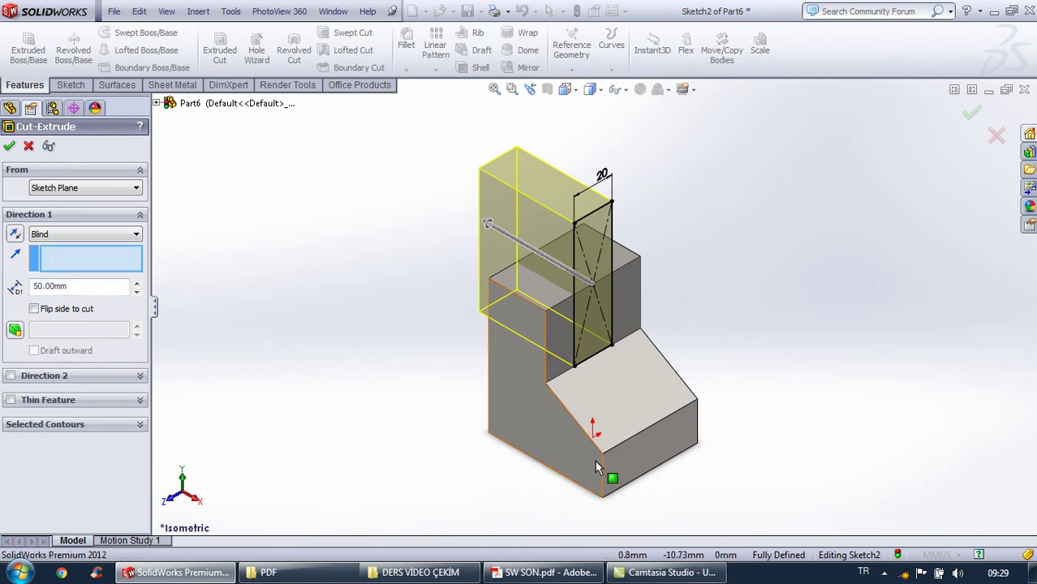
pyautogui.click(573, 421)
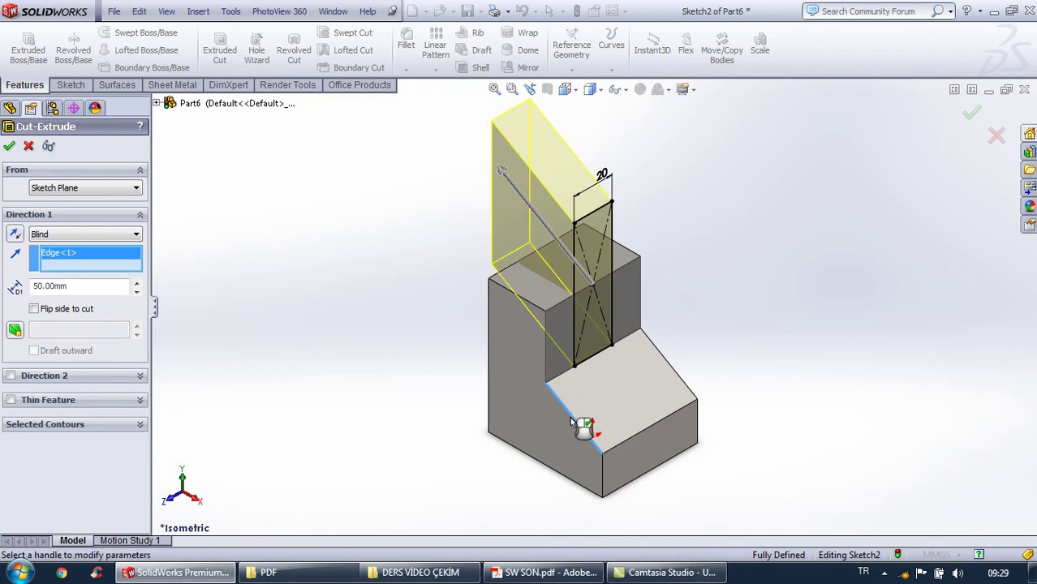
pyautogui.click(9, 146)
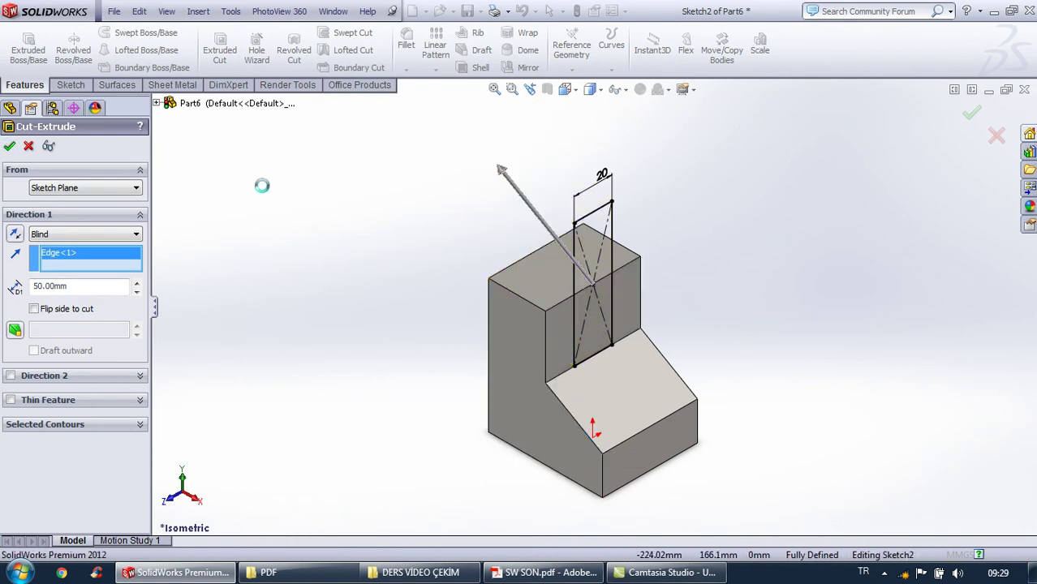
pyautogui.scroll(-3, 822, 397)
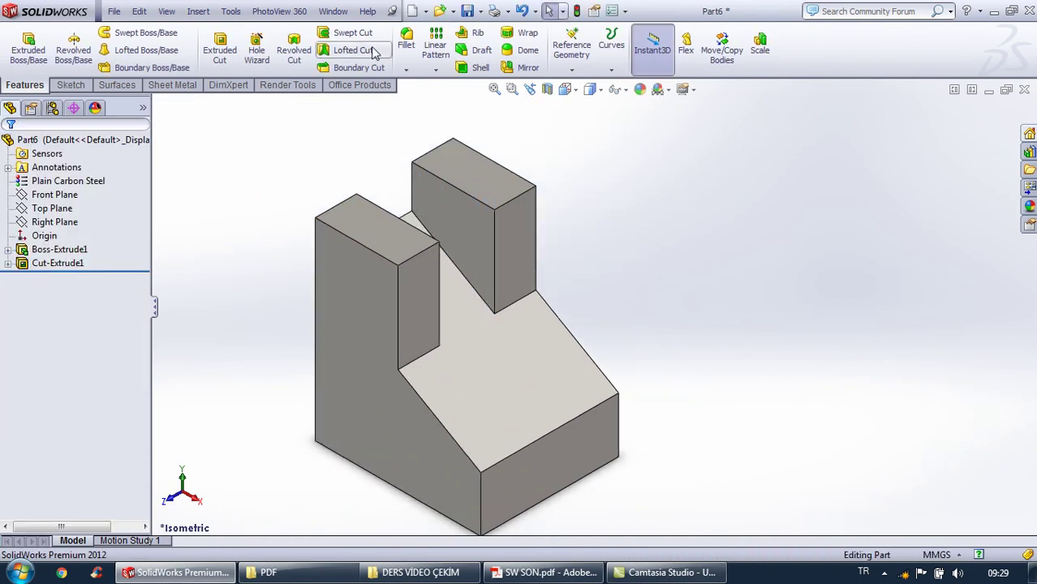
# Chamfer both uprights' top edges 10 mm at 45°, then close Part6
pyautogui.click(405, 69)
pyautogui.click(439, 99)
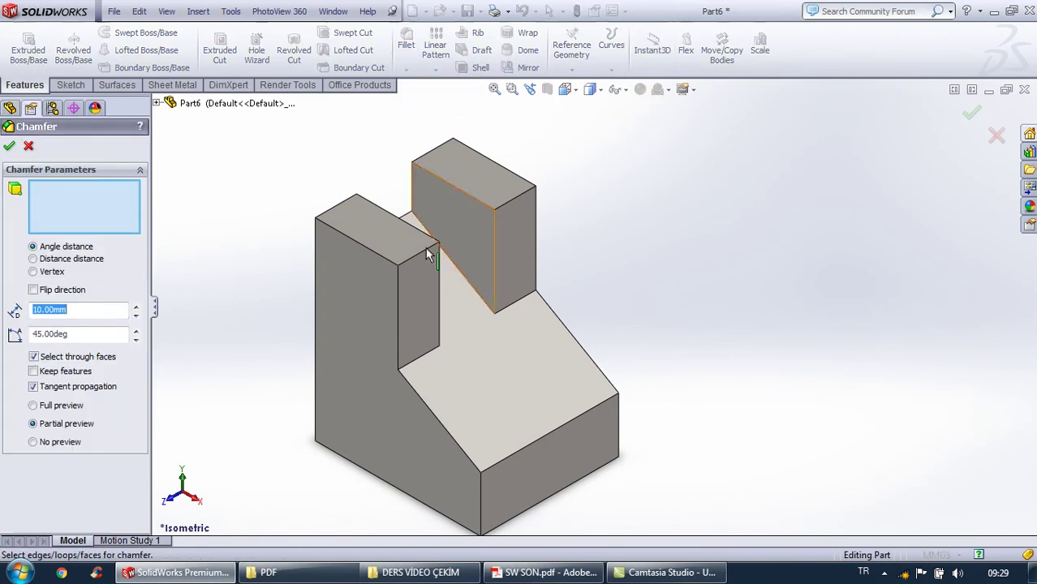
pyautogui.click(516, 201)
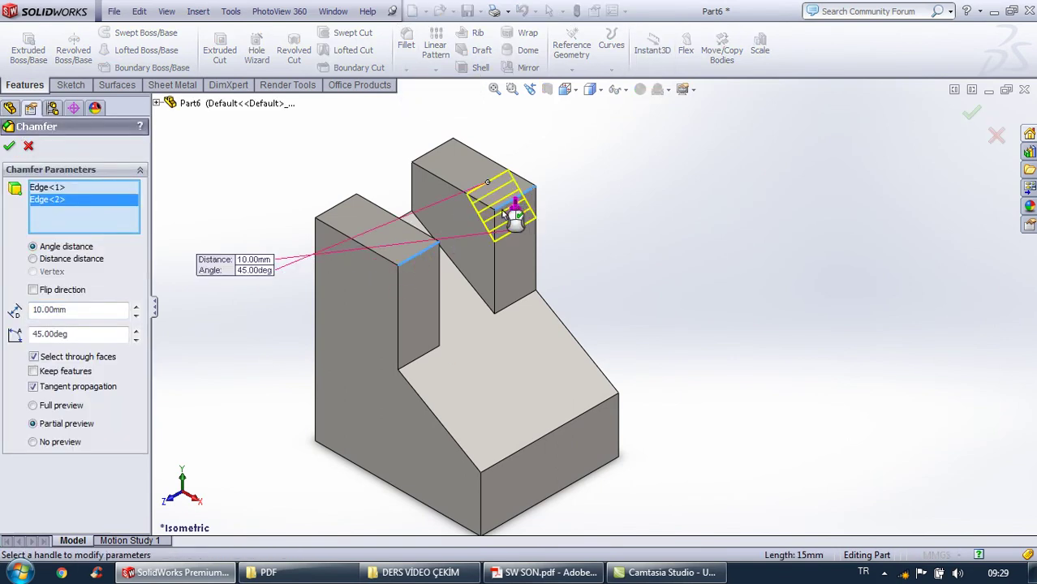
pyautogui.click(9, 147)
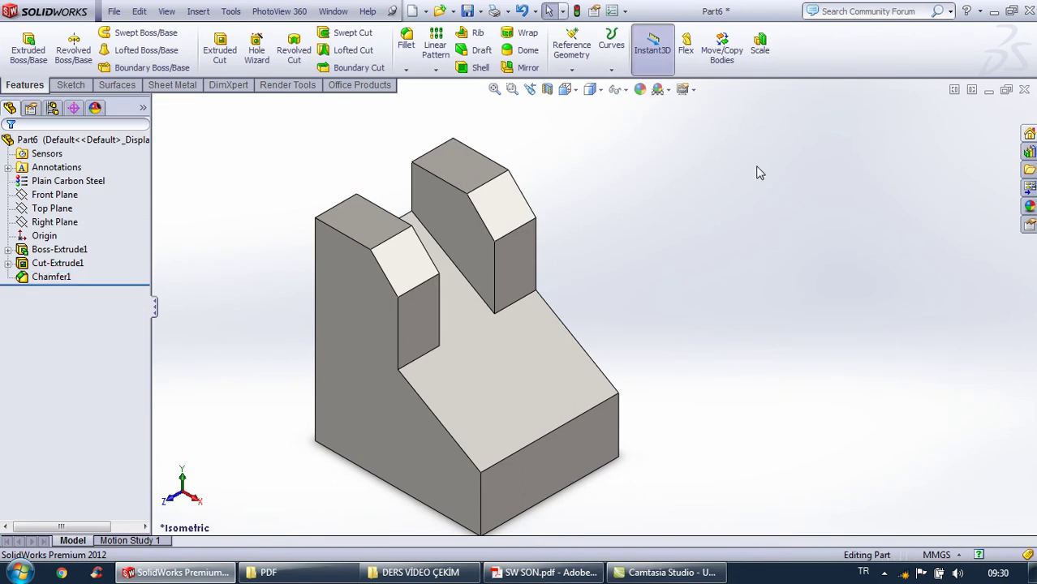
pyautogui.click(1026, 91)
# Close Part6 without saving and scroll SW SON.pdf to the notched-column drawing
pyautogui.click(556, 310)
pyautogui.click(543, 573)
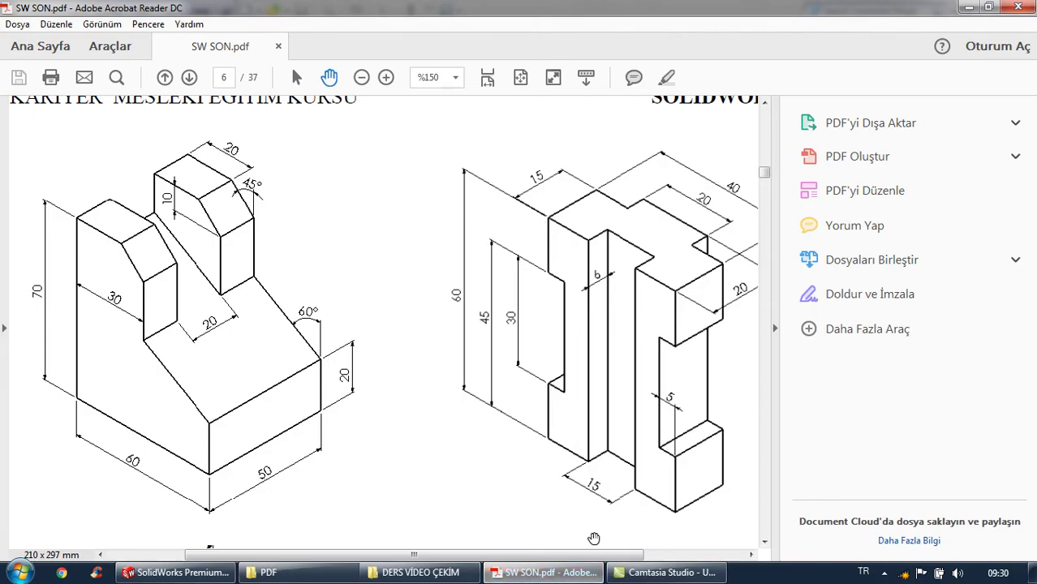
pyautogui.hscroll(3, 594, 544)
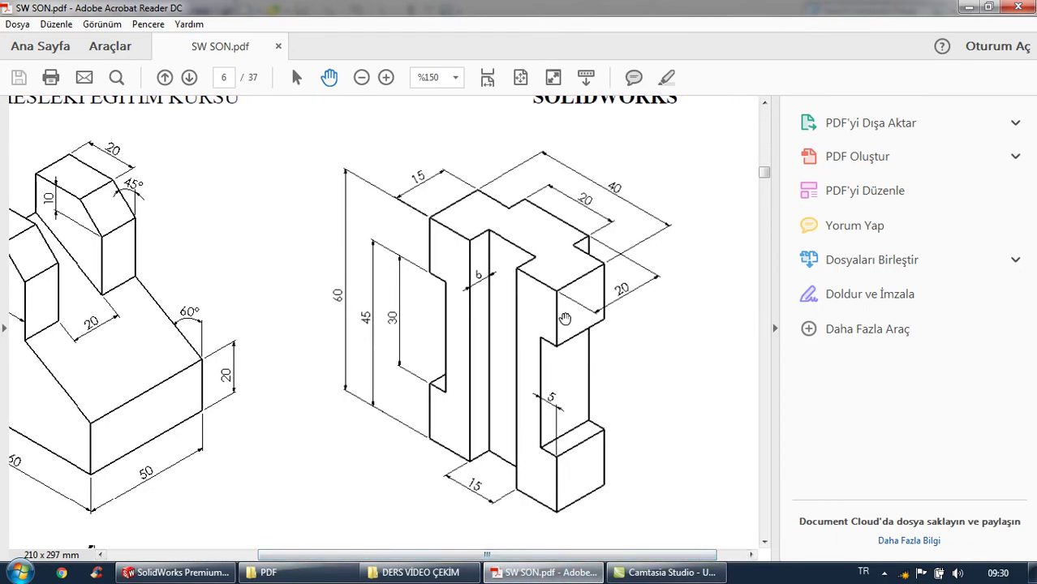
pyautogui.click(179, 573)
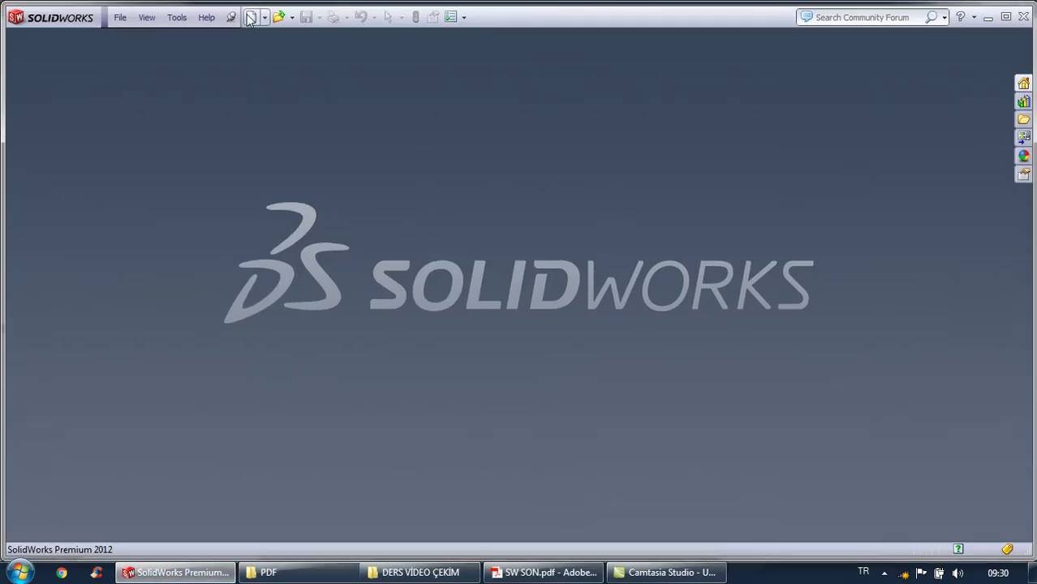
# Create a new part from the K06PART template and sketch on the Top Plane
pyautogui.click(251, 16)
pyautogui.click(295, 117)
pyautogui.doubleClick(296, 113)
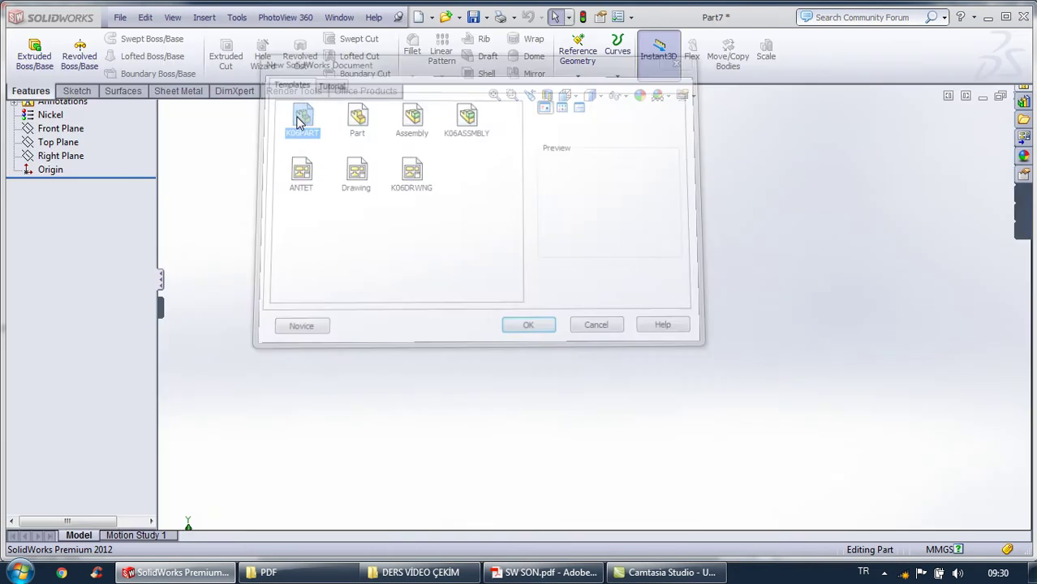
pyautogui.click(65, 219)
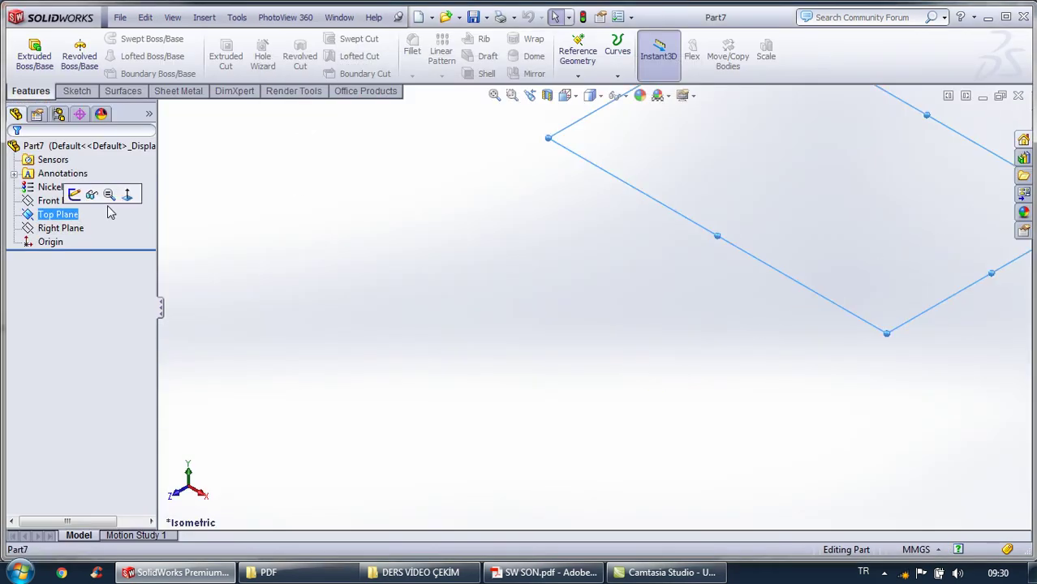
pyautogui.click(86, 91)
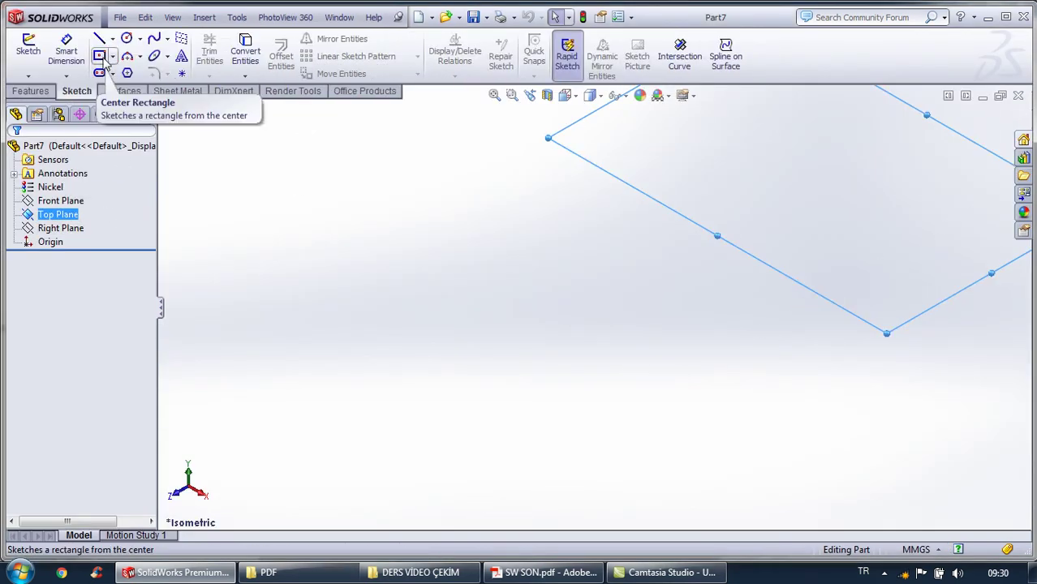
pyautogui.click(99, 55)
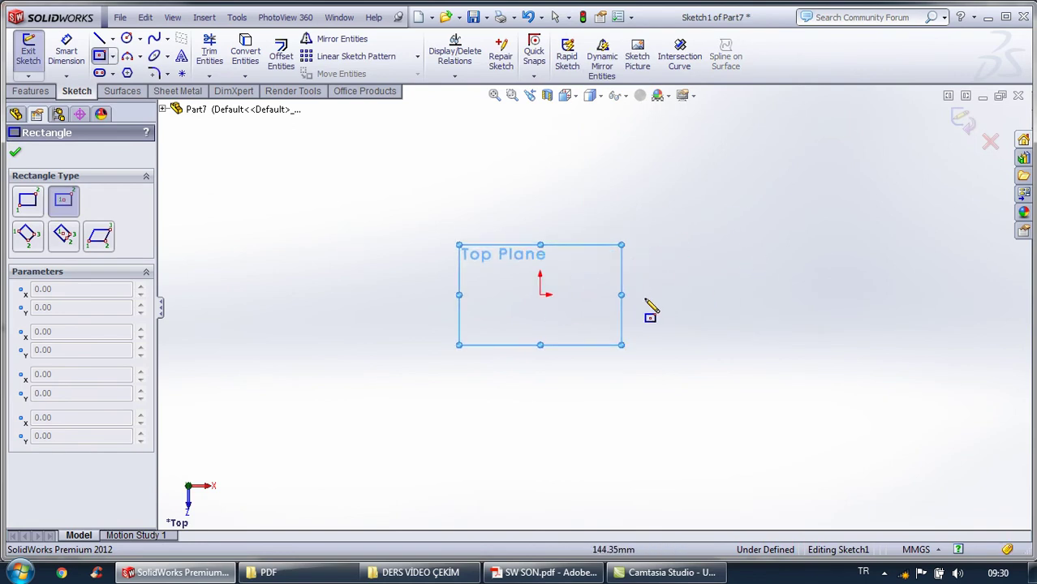
# Sketch a centred rectangle plus rectangles at both top corners and the bottom midpoint
pyautogui.click(540, 295)
pyautogui.click(667, 227)
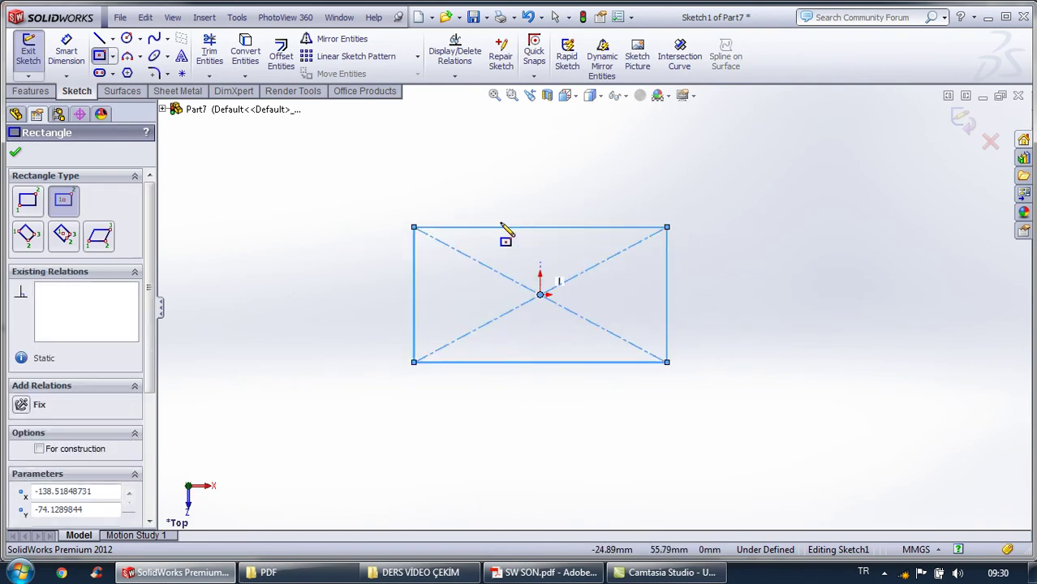
pyautogui.click(414, 228)
pyautogui.click(468, 250)
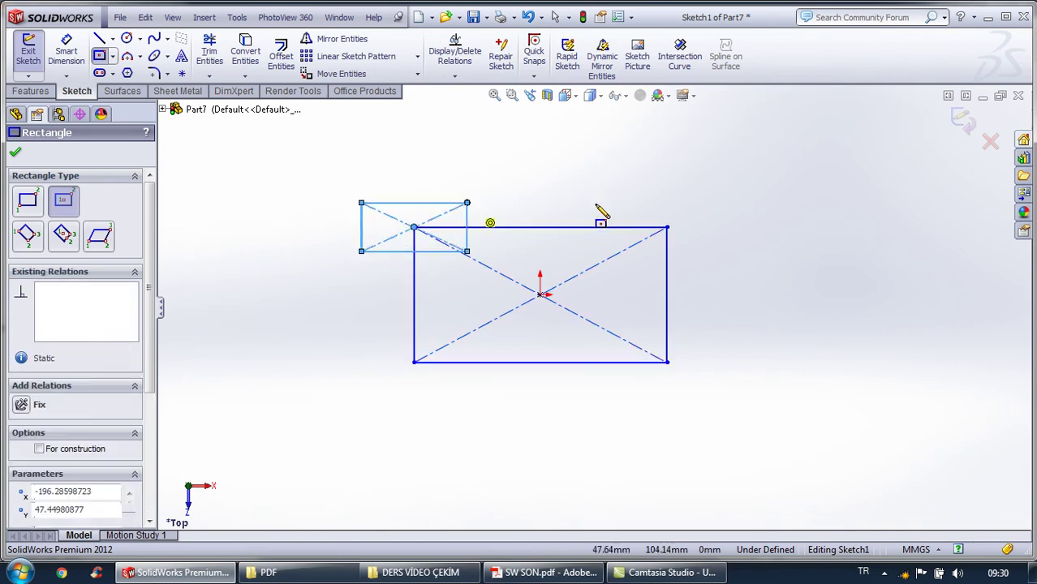
pyautogui.click(667, 227)
pyautogui.click(732, 188)
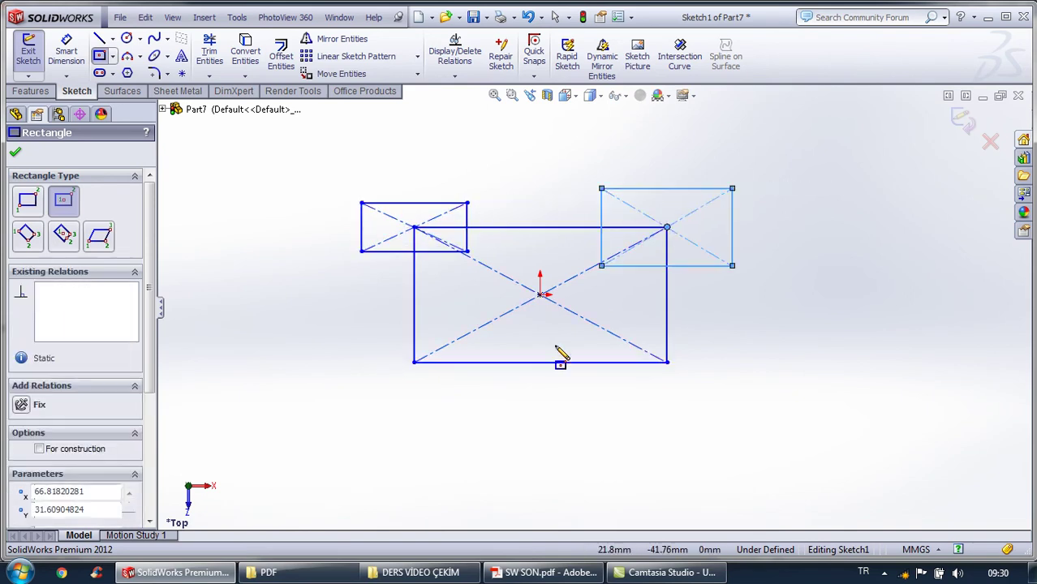
pyautogui.click(539, 361)
pyautogui.click(588, 334)
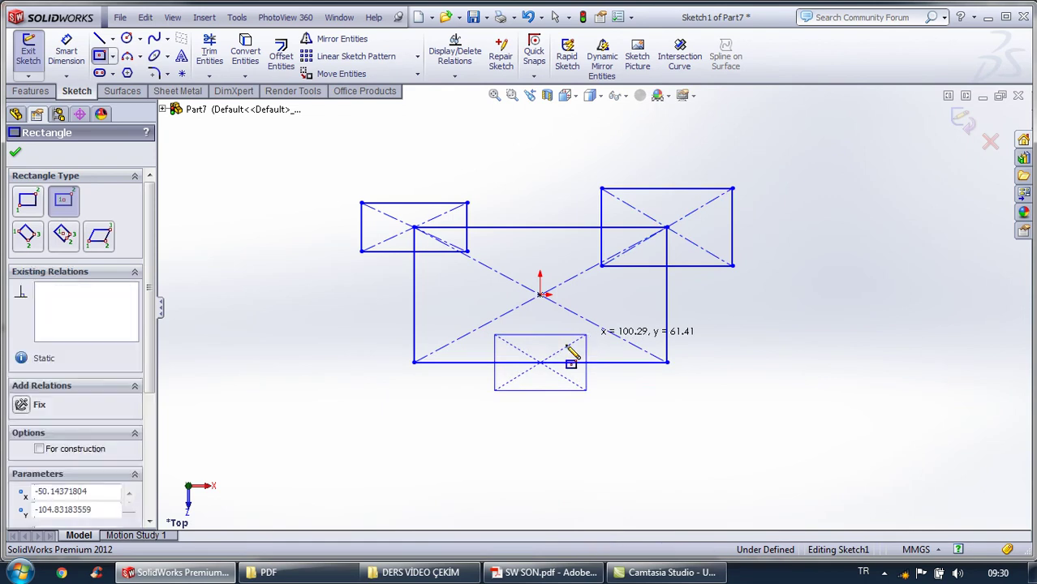
pyautogui.press('Escape')
pyautogui.click(573, 575)
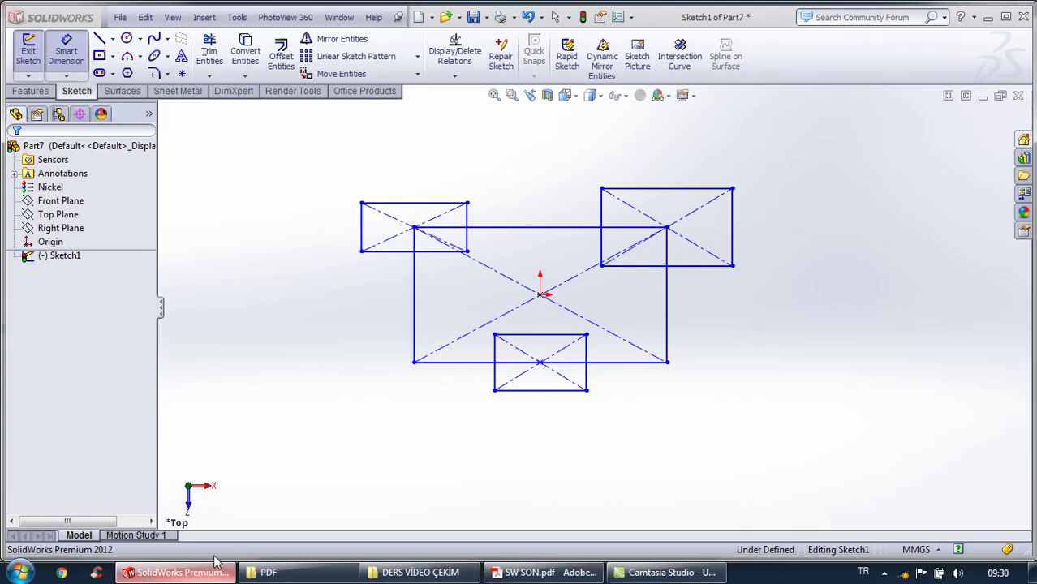
# Dimension the main rectangle to 40 mm wide and 30 mm tall
pyautogui.click(179, 573)
pyautogui.click(632, 365)
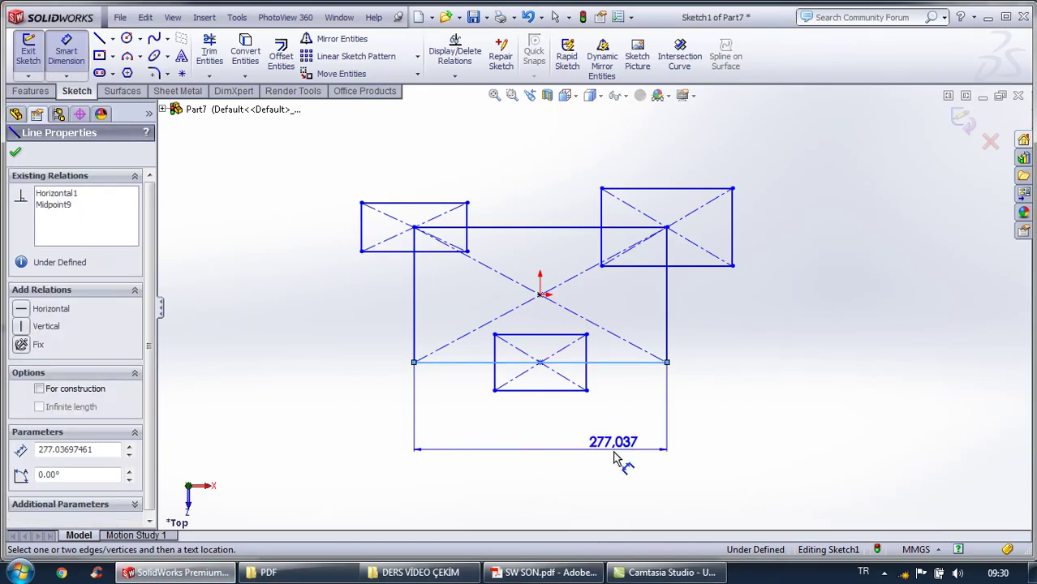
pyautogui.click(620, 463)
pyautogui.write('40')
pyautogui.press('Return')
pyautogui.click(734, 377)
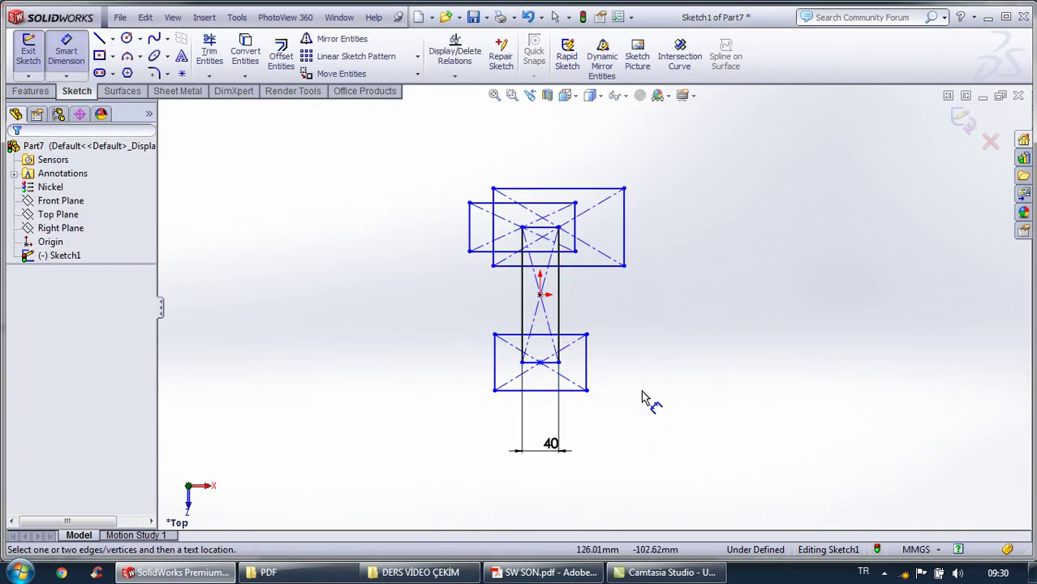
pyautogui.click(560, 309)
pyautogui.click(755, 300)
pyautogui.write('30')
pyautogui.press('Return')
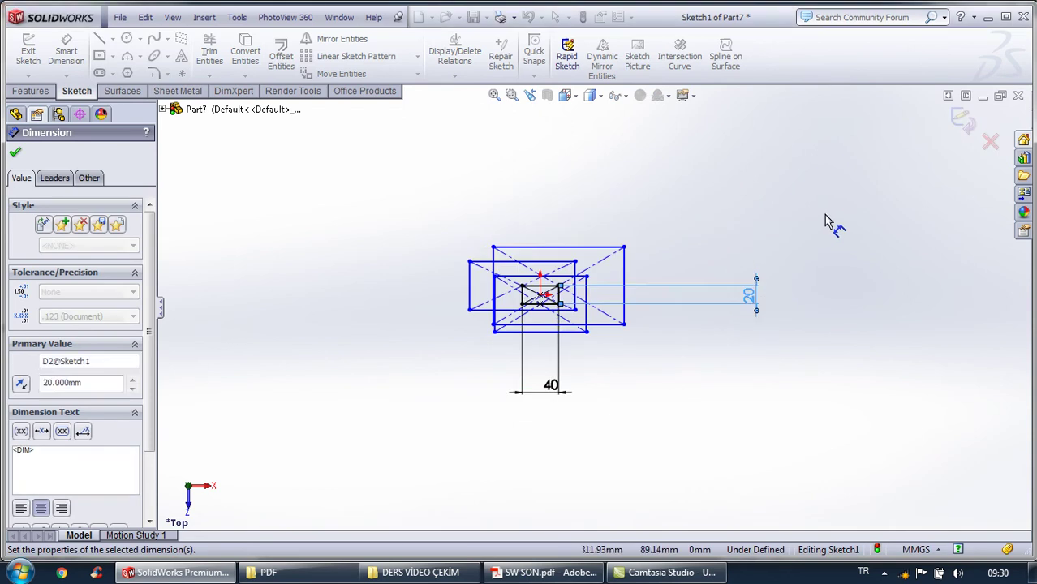
pyautogui.click(828, 222)
pyautogui.scroll(-5, 572, 280)
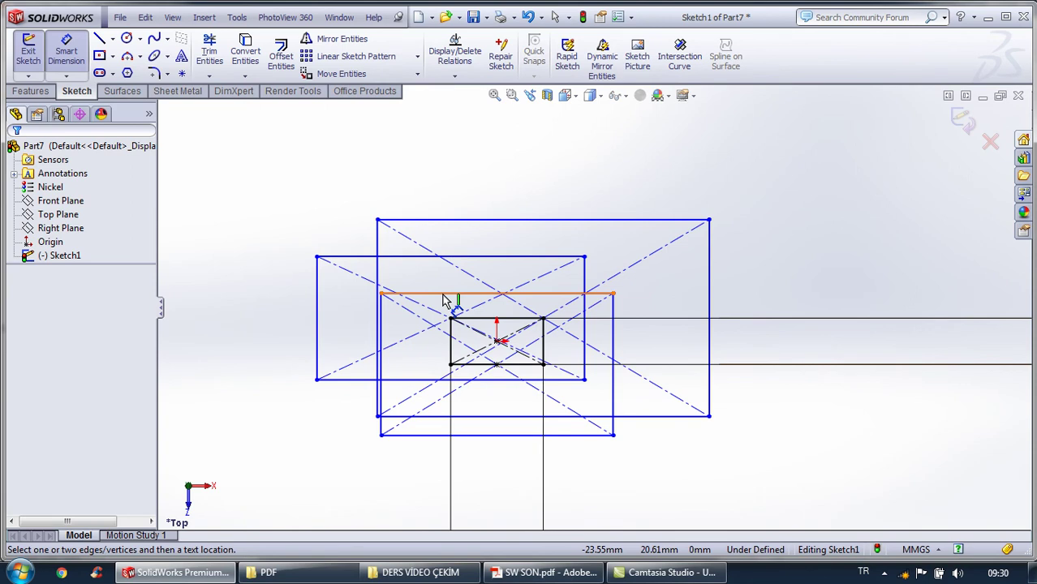
# Drag rectangle corners to reshape the sketch, shrinking the large rectangle into a small bottom square
pyautogui.press('Escape')
pyautogui.moveTo(378, 220); pyautogui.dragTo(477, 275)
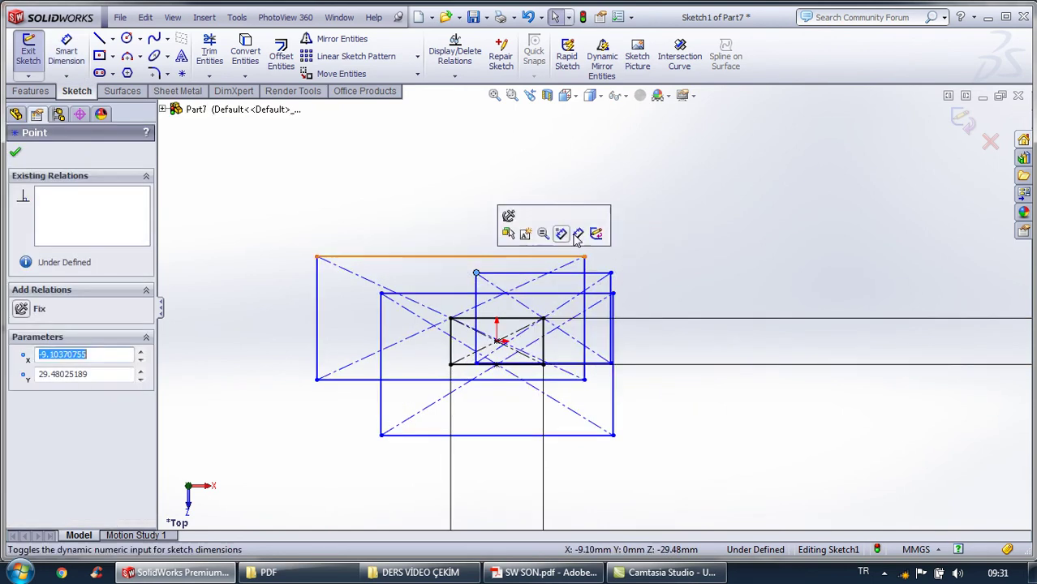
pyautogui.moveTo(584, 257)
pyautogui.mouseDown()
pyautogui.moveTo(470, 304)
pyautogui.moveTo(497, 294)
pyautogui.mouseUp()
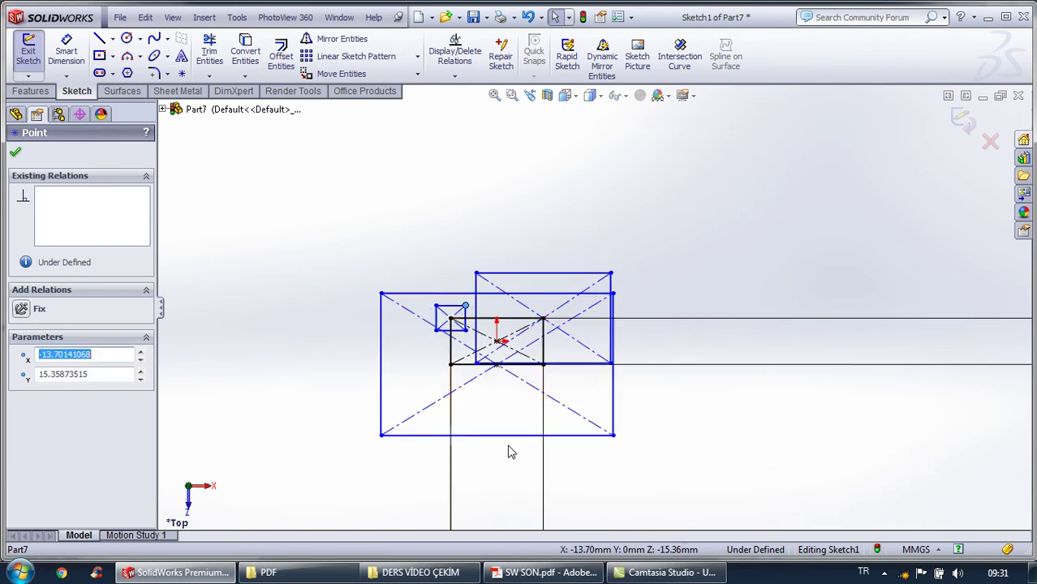
pyautogui.moveTo(614, 436); pyautogui.dragTo(512, 380)
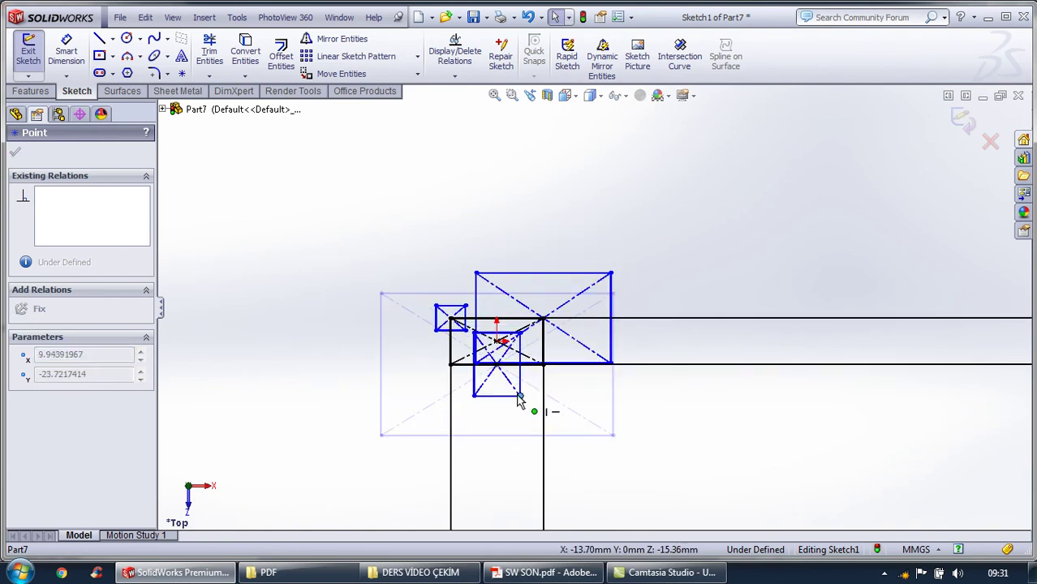
pyautogui.click(479, 430)
pyautogui.scroll(-5, 494, 377)
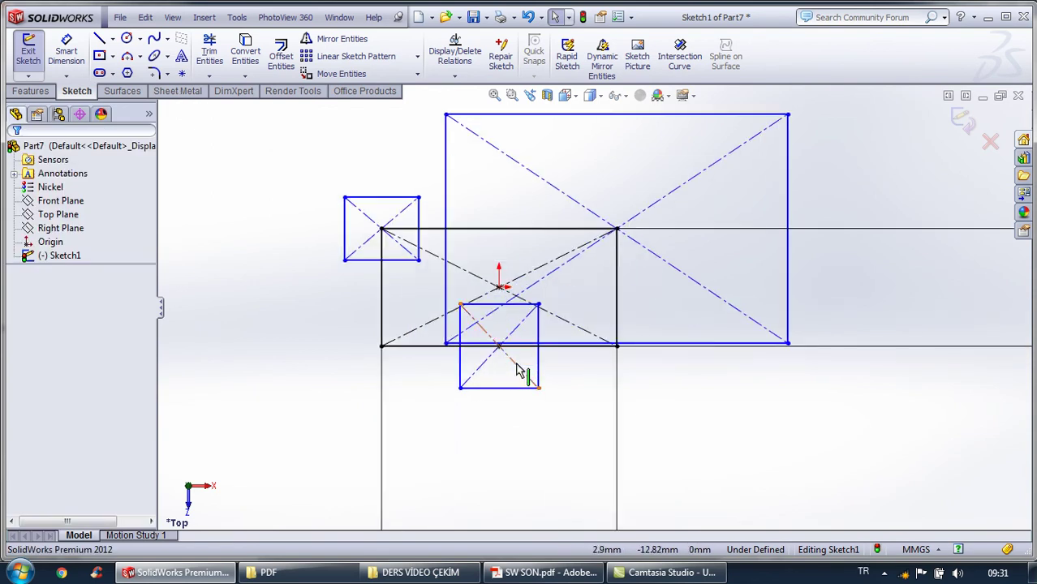
# Dimension the bottom square 15 mm wide and 12 mm tall
pyautogui.click(67, 50)
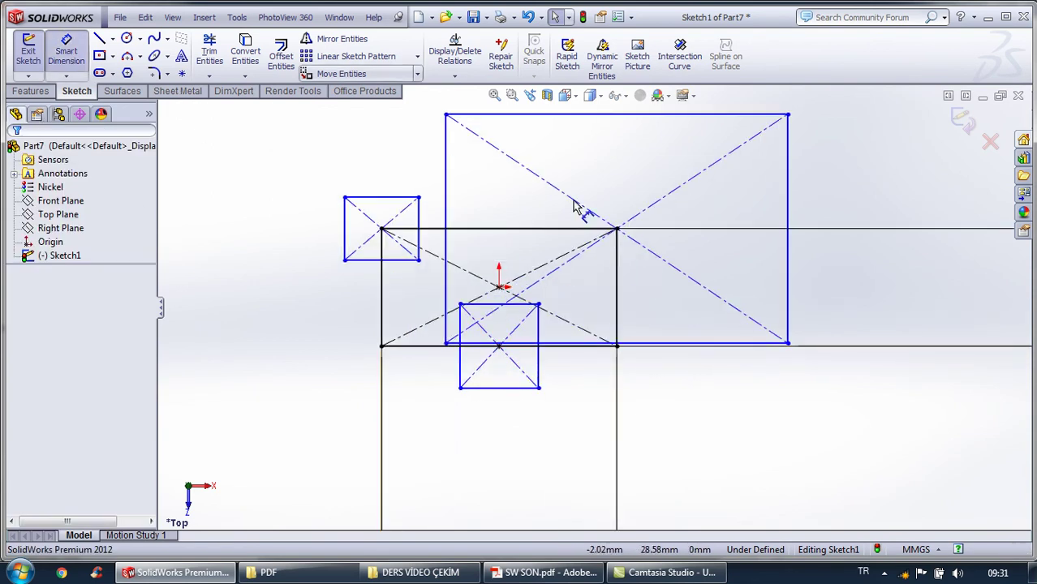
pyautogui.click(506, 398)
pyautogui.click(504, 418)
pyautogui.write('15')
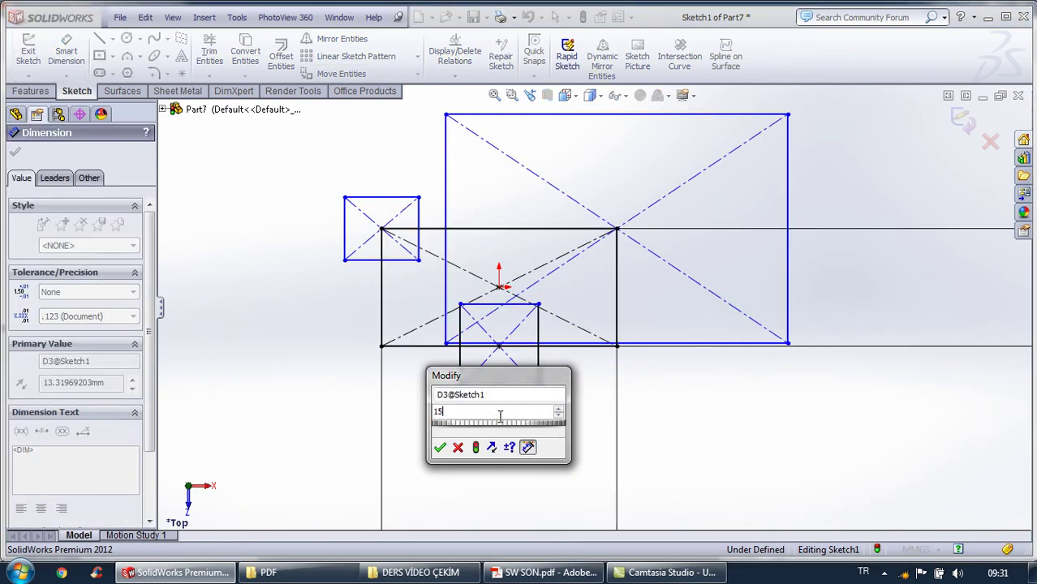
pyautogui.press('Return')
pyautogui.click(592, 427)
pyautogui.click(543, 357)
pyautogui.click(581, 369)
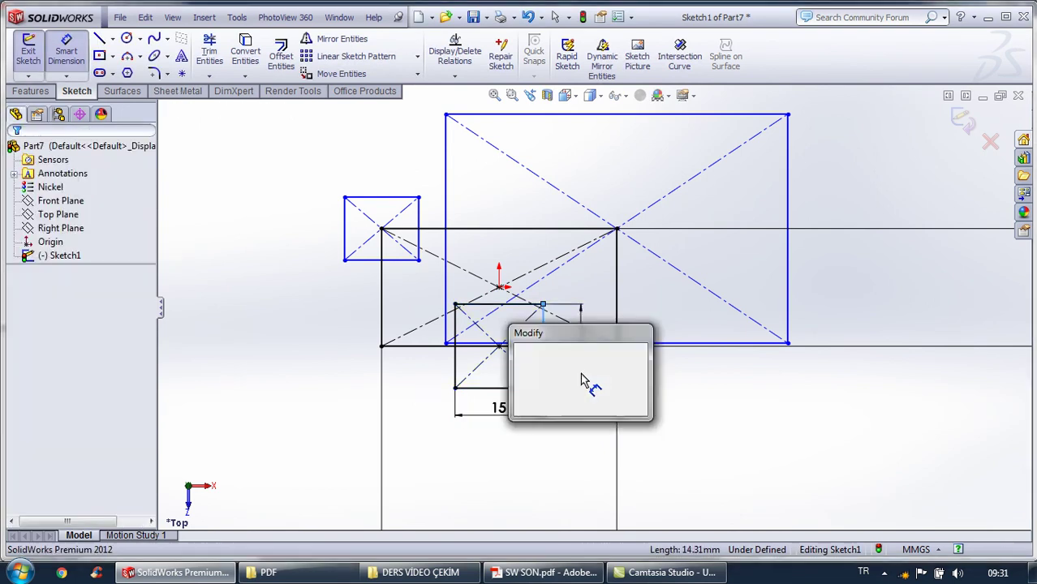
pyautogui.write('12')
pyautogui.press('Return')
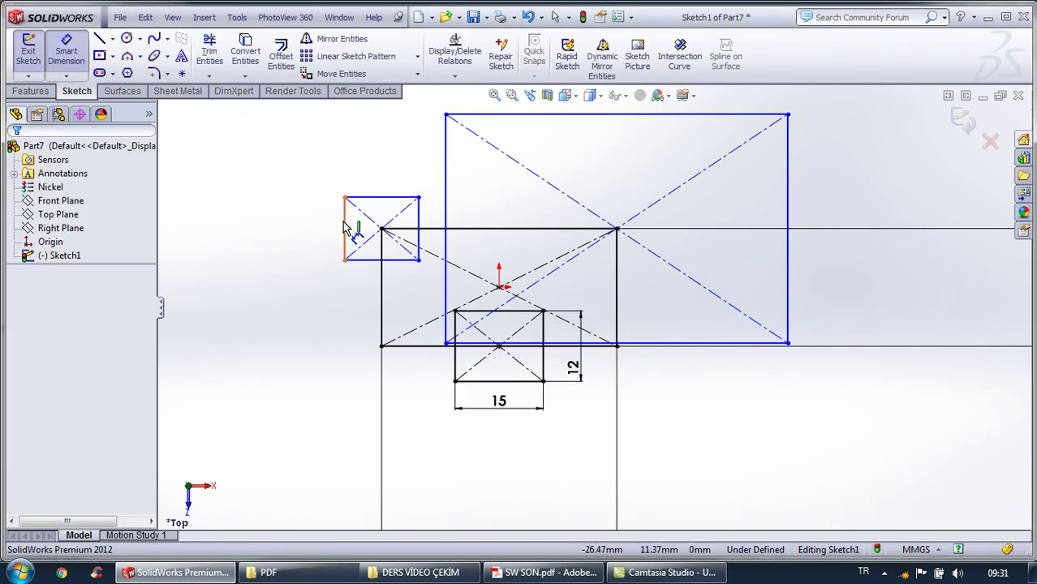
# Dimension the top-left rectangle 10 mm tall and 20 mm wide
pyautogui.click(345, 229)
pyautogui.click(311, 236)
pyautogui.write('10')
pyautogui.press('Return')
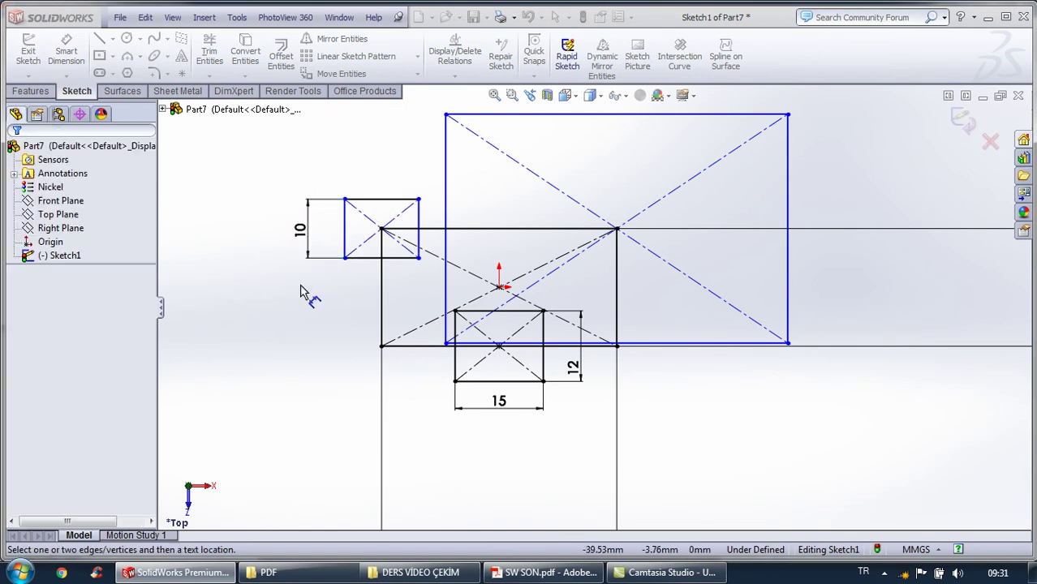
pyautogui.click(373, 201)
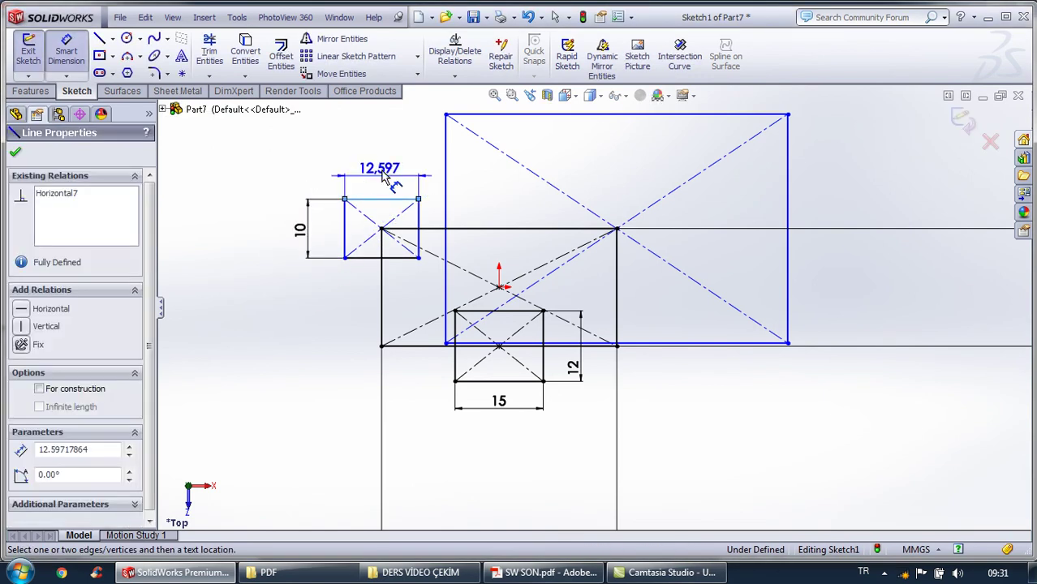
pyautogui.click(383, 166)
pyautogui.write('20')
pyautogui.press('Return')
# Dimension the right rectangle 20 mm wide and 10 mm tall, fully defining the sketch
pyautogui.scroll(3, 593, 301)
pyautogui.click(616, 214)
pyautogui.click(604, 185)
pyautogui.write('20')
pyautogui.press('Return')
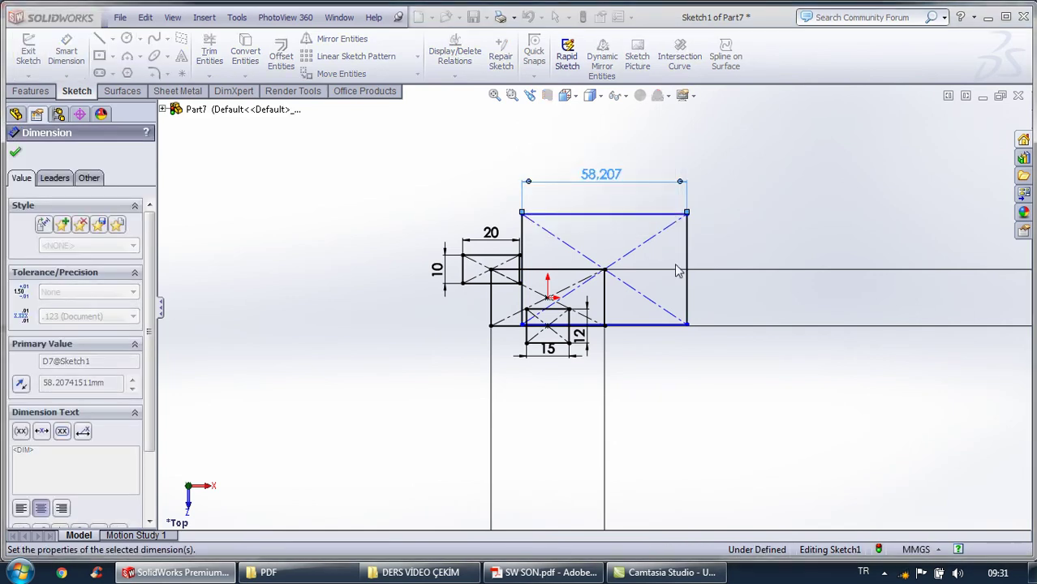
pyautogui.click(632, 260)
pyautogui.click(670, 258)
pyautogui.write('10')
pyautogui.press('Return')
pyautogui.scroll(-3, 730, 264)
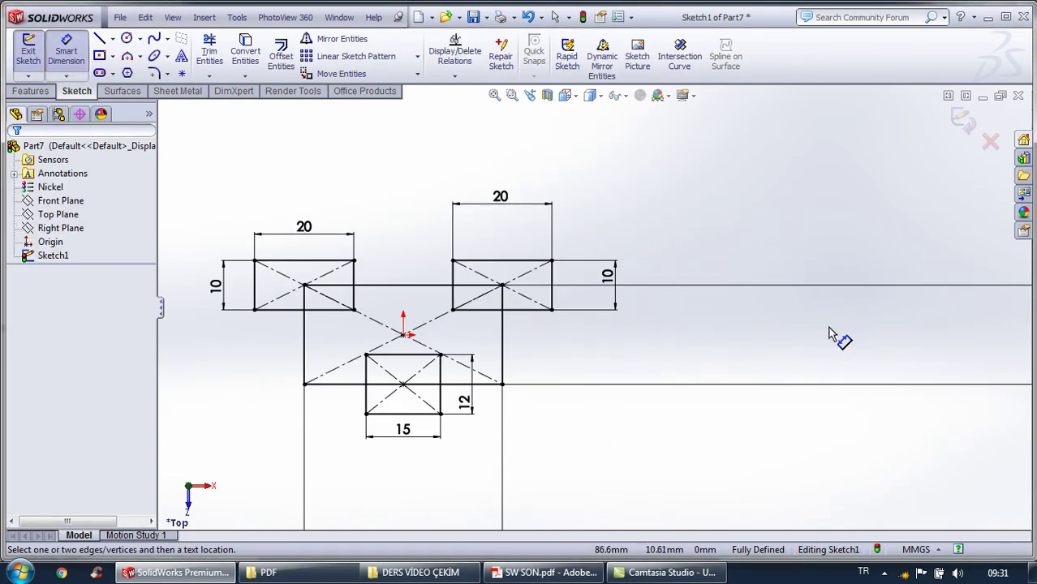
pyautogui.scroll(-1, 256, 363)
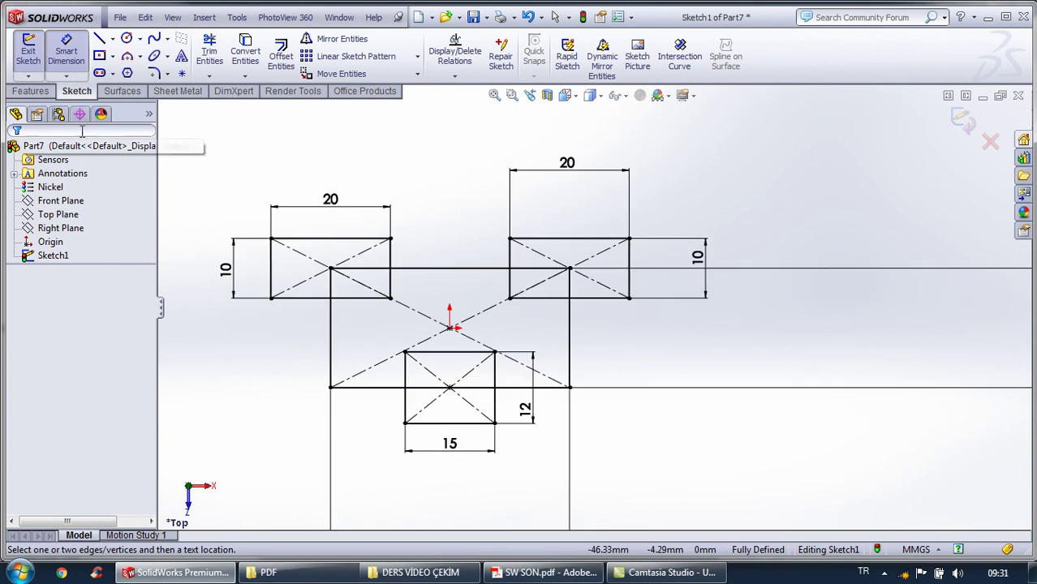
# Extrude the T-shaped region 60 mm with a Mid Plane end condition and accept it
pyautogui.click(30, 91)
pyautogui.click(34, 54)
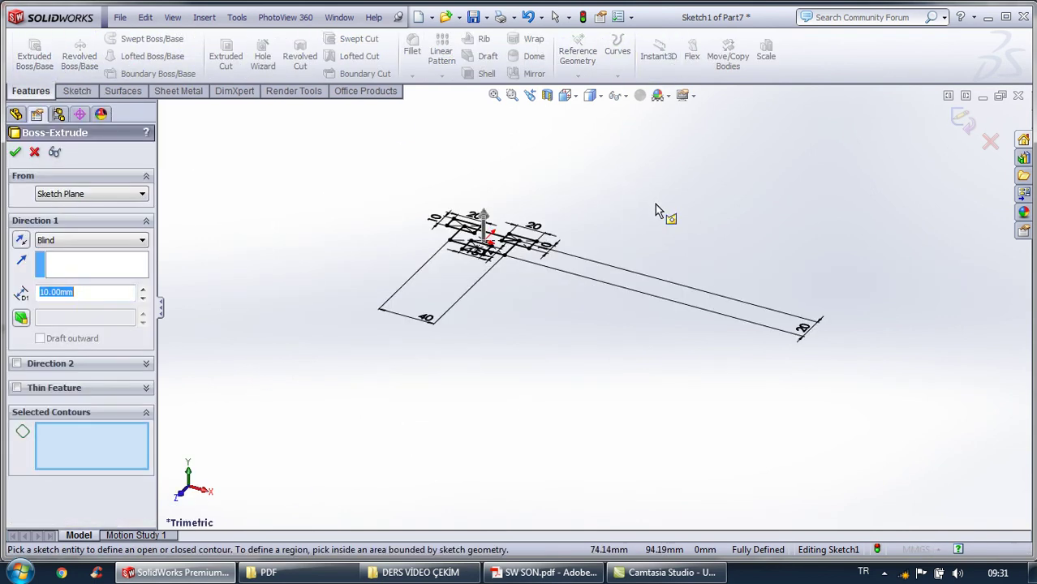
pyautogui.scroll(-3, 526, 227)
pyautogui.click(504, 268)
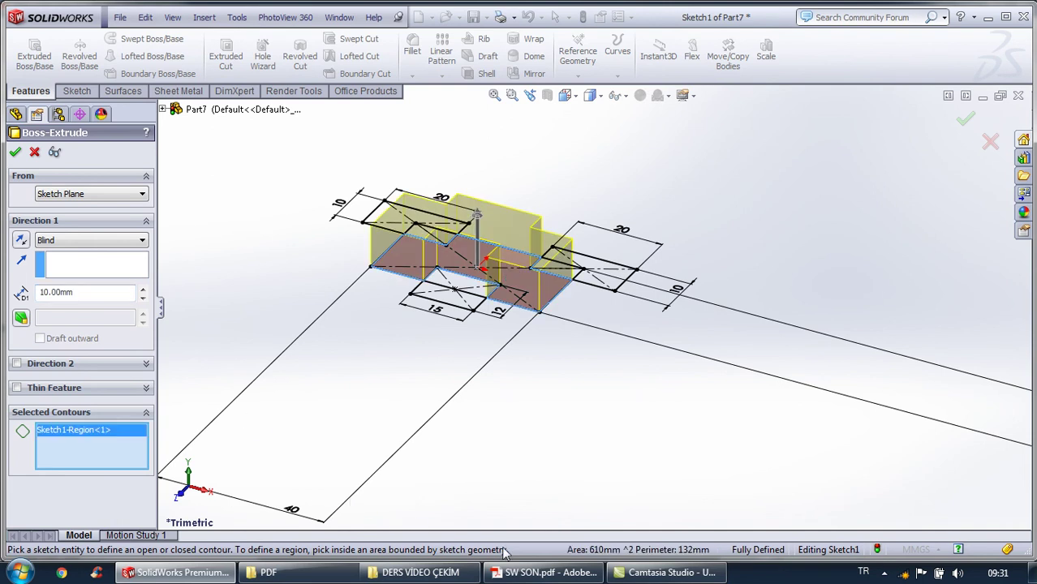
pyautogui.click(539, 573)
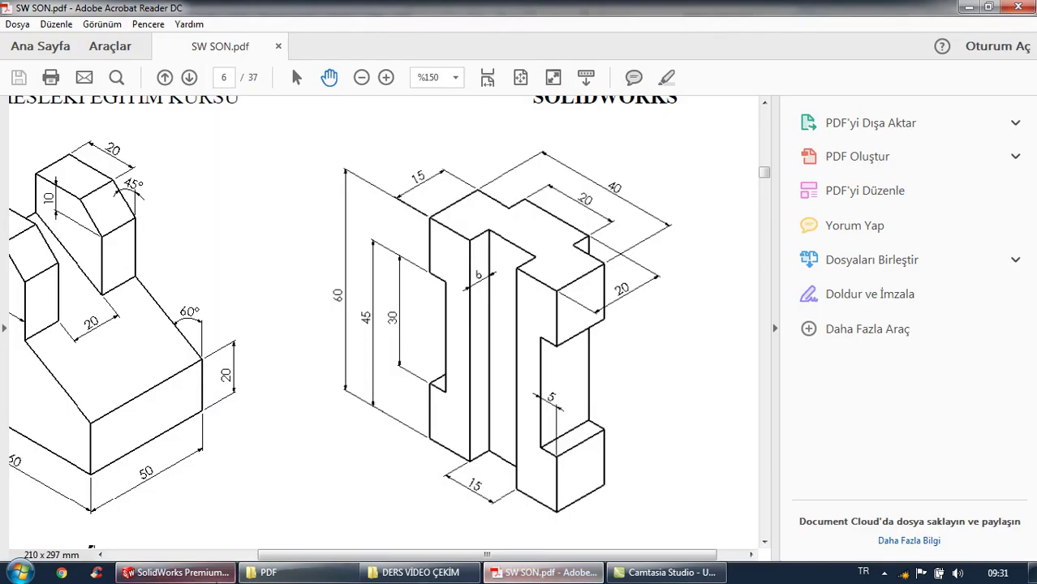
pyautogui.click(179, 573)
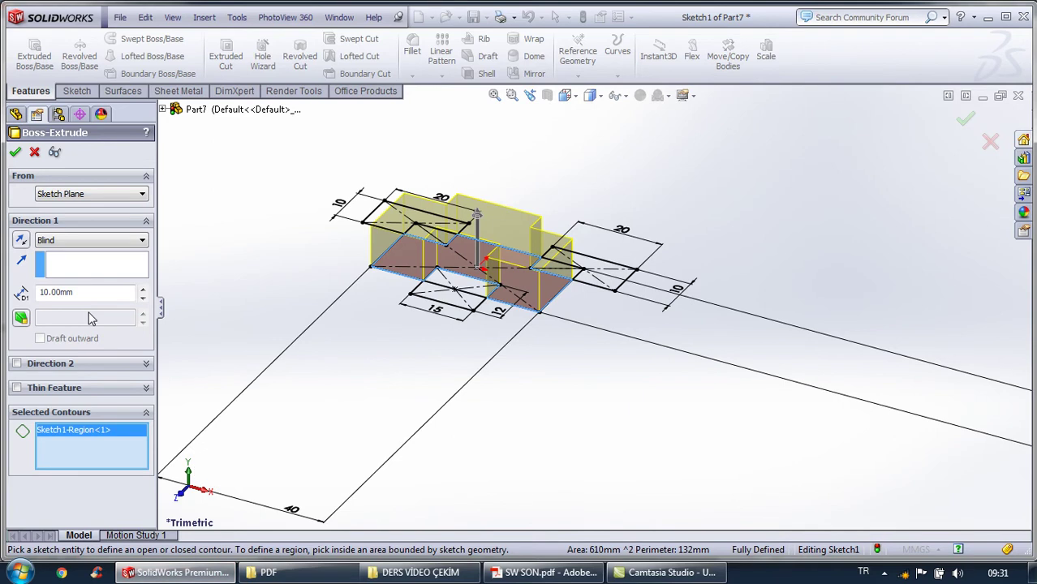
pyautogui.click(143, 291)
pyautogui.click(143, 291)
pyautogui.click(142, 291)
pyautogui.click(143, 290)
pyautogui.click(122, 240)
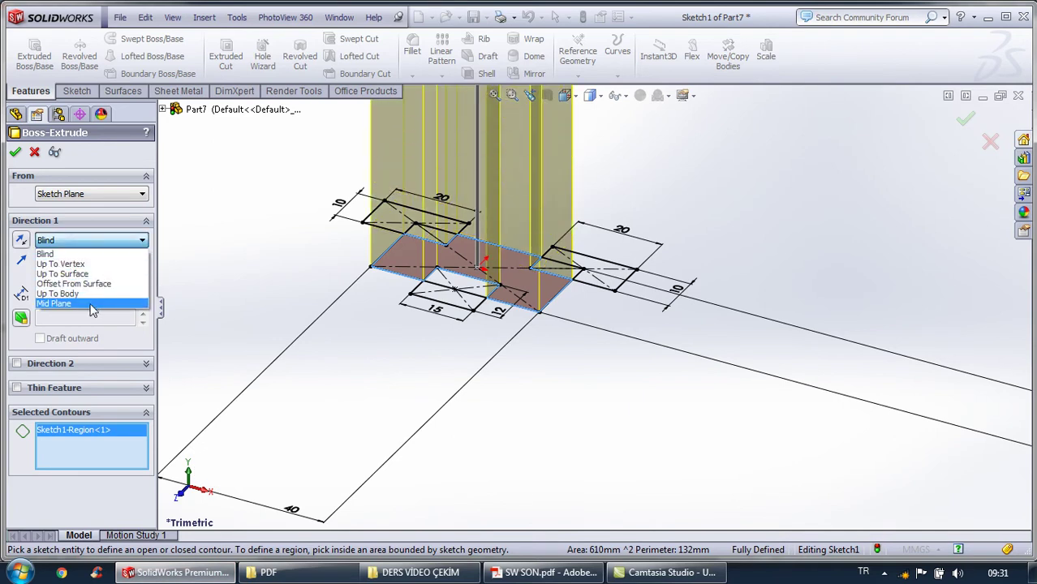
pyautogui.click(92, 305)
pyautogui.press('z')
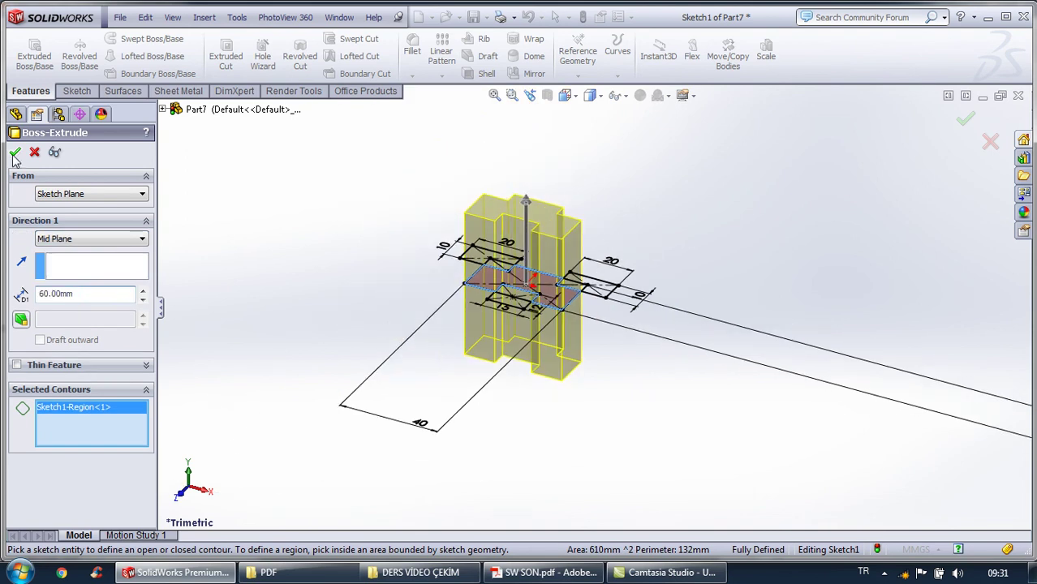
pyautogui.click(14, 154)
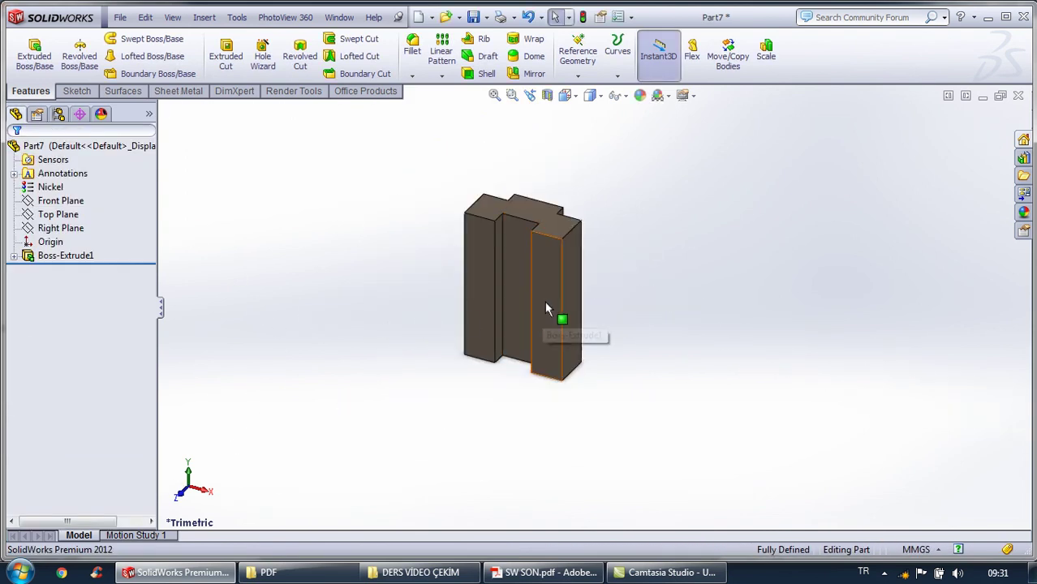
# Sketch two center rectangles on the front face, straddling its left and right edges
pyautogui.click(544, 309)
pyautogui.click(655, 262)
pyautogui.click(77, 91)
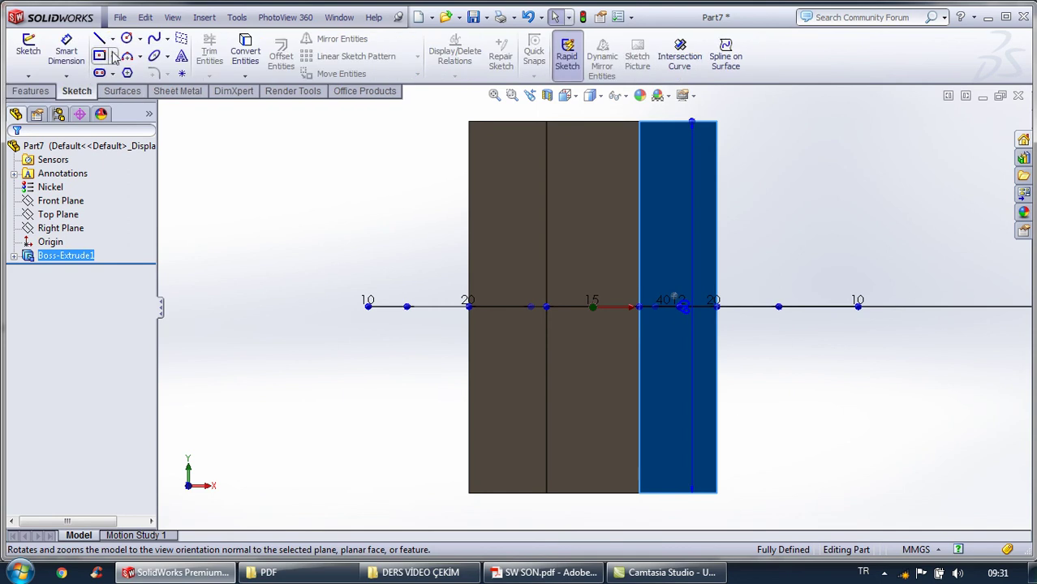
pyautogui.click(102, 55)
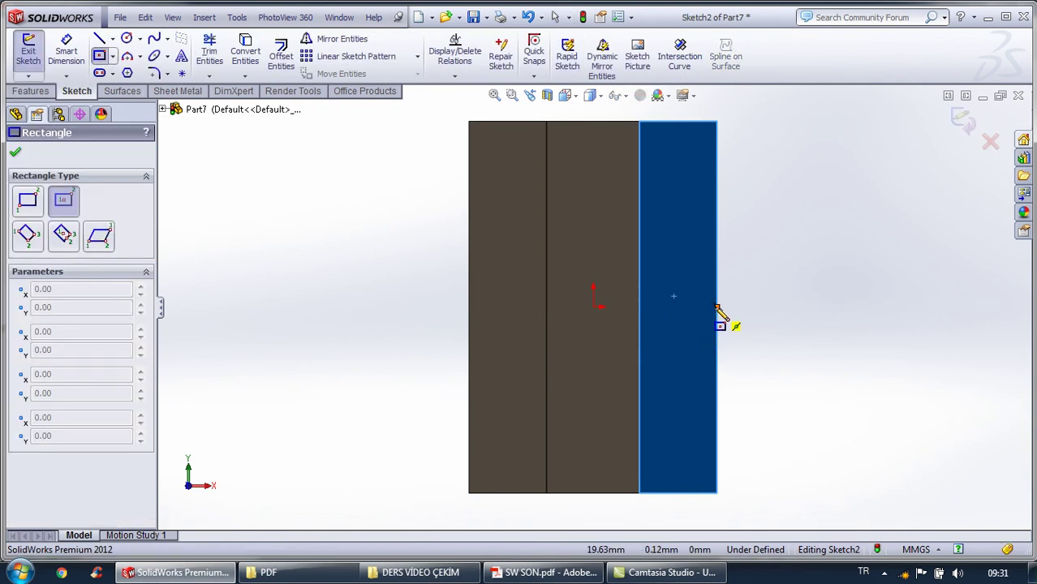
pyautogui.click(717, 308)
pyautogui.click(753, 217)
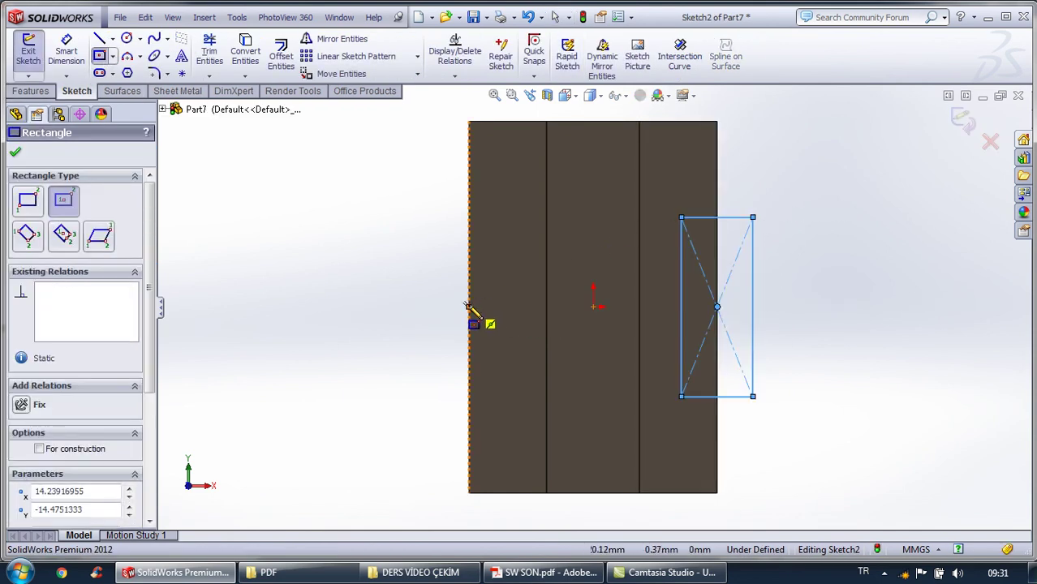
pyautogui.click(467, 306)
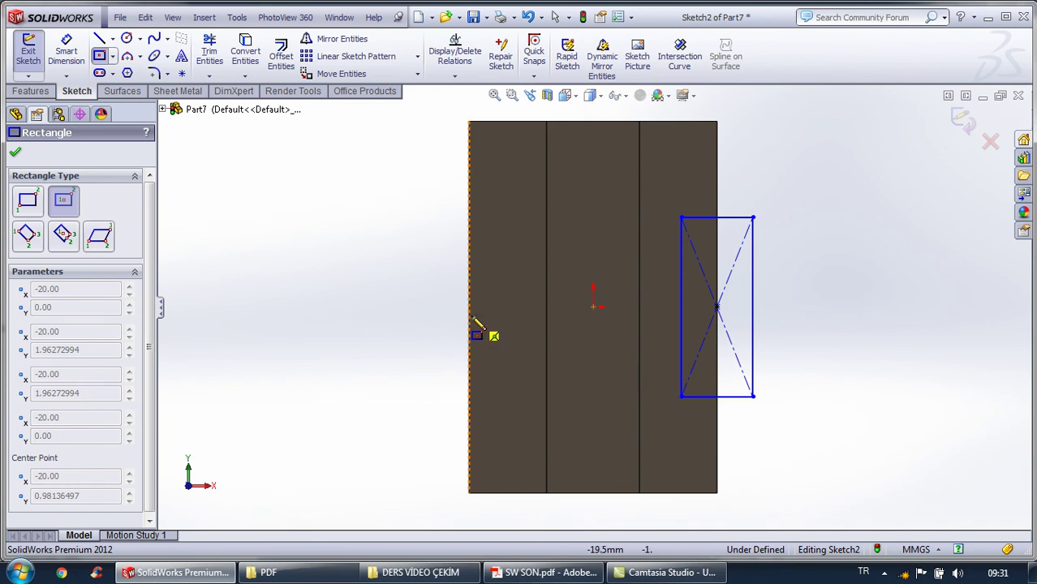
pyautogui.click(419, 210)
pyautogui.press('Escape')
# Dimension both side rectangles to 30 mm tall
pyautogui.click(67, 51)
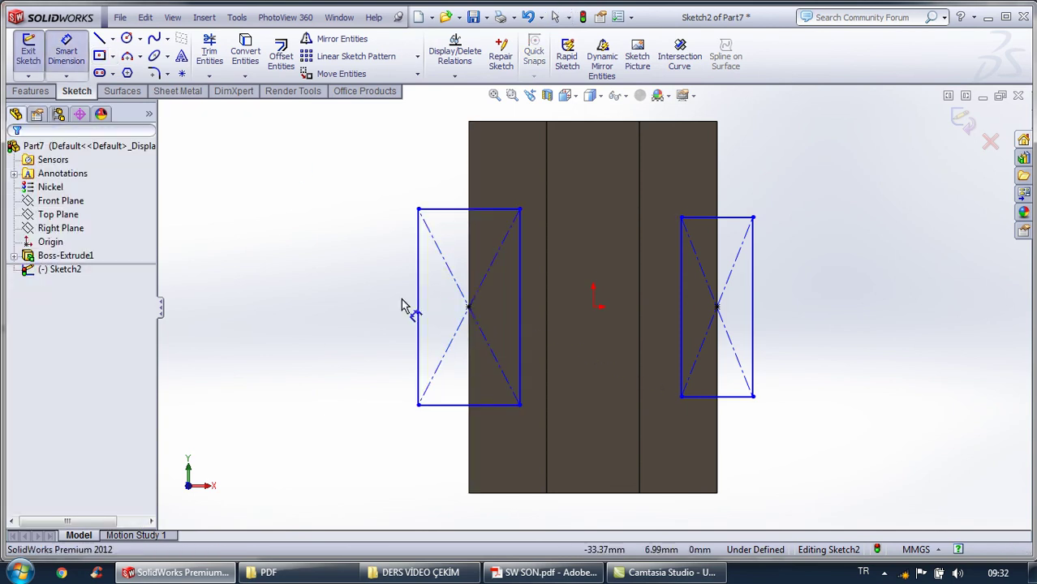
pyautogui.click(418, 335)
pyautogui.click(388, 331)
pyautogui.write('30')
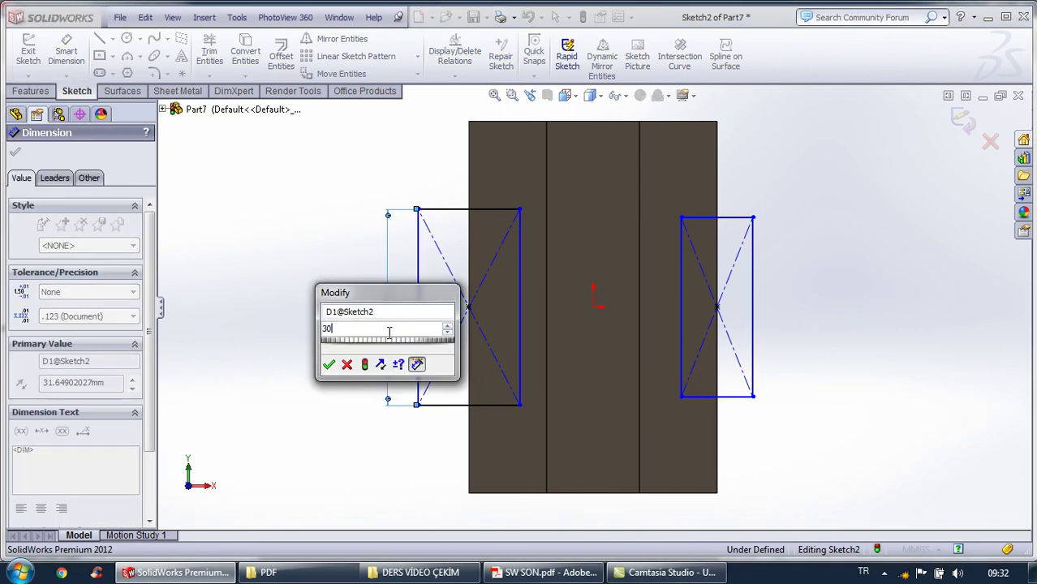
pyautogui.press('Return')
pyautogui.click(753, 304)
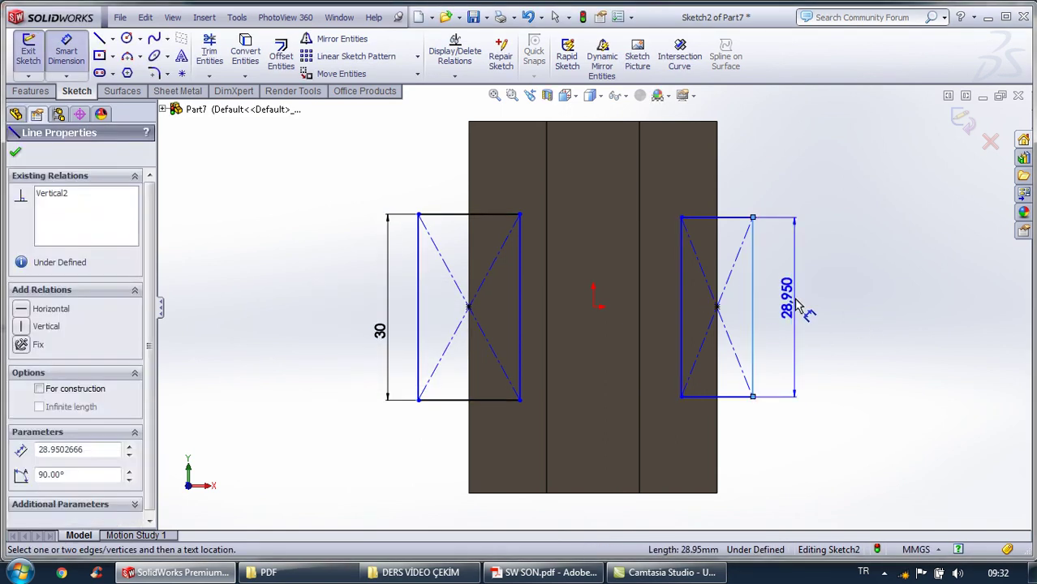
pyautogui.click(798, 304)
pyautogui.write('30')
pyautogui.press('Return')
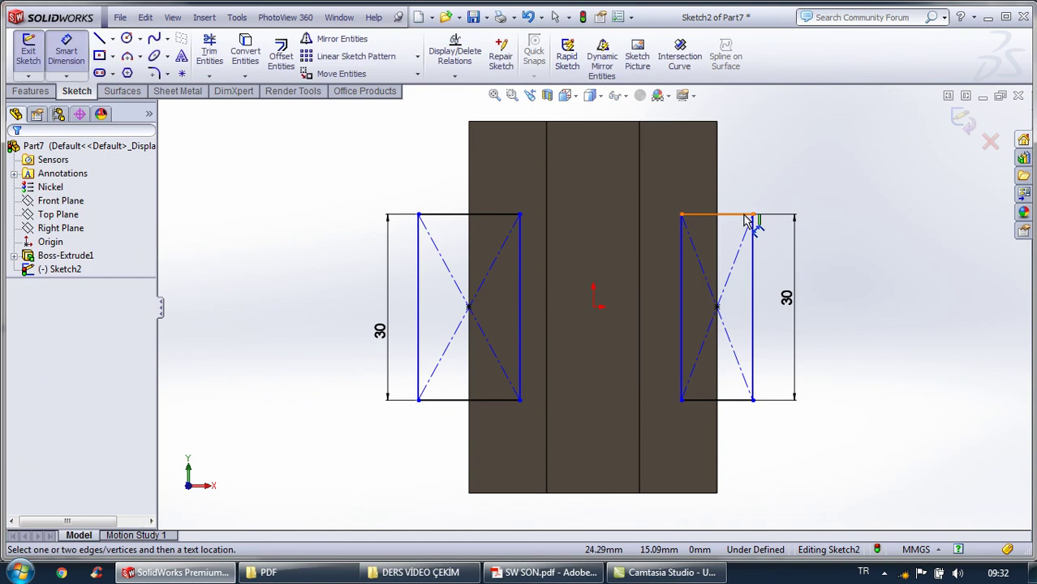
# Set the rectangle widths, giving the left rectangle a 10 mm width
pyautogui.click(743, 215)
pyautogui.click(747, 189)
pyautogui.write('10')
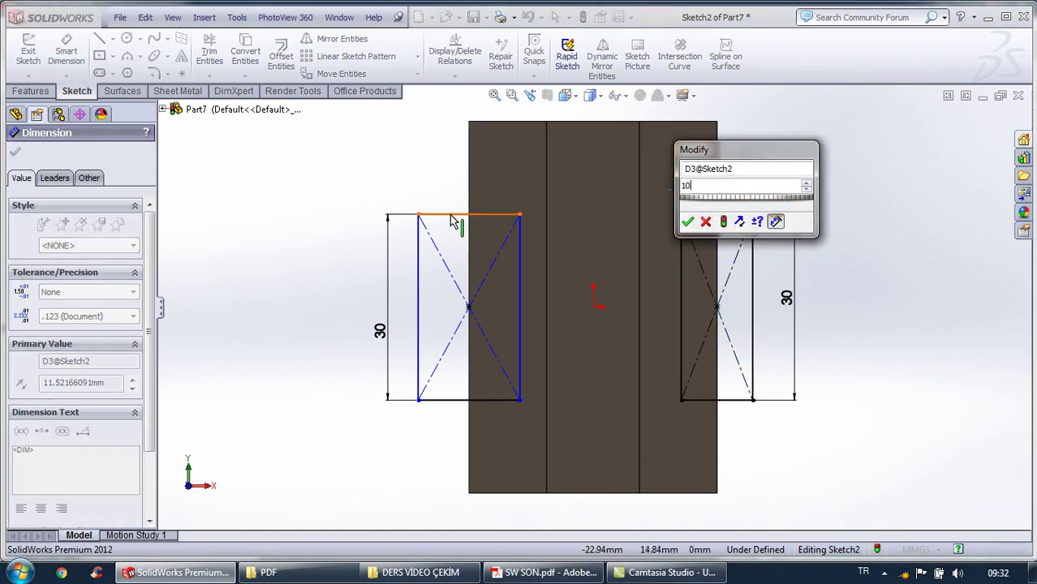
pyautogui.click(462, 215)
pyautogui.click(687, 223)
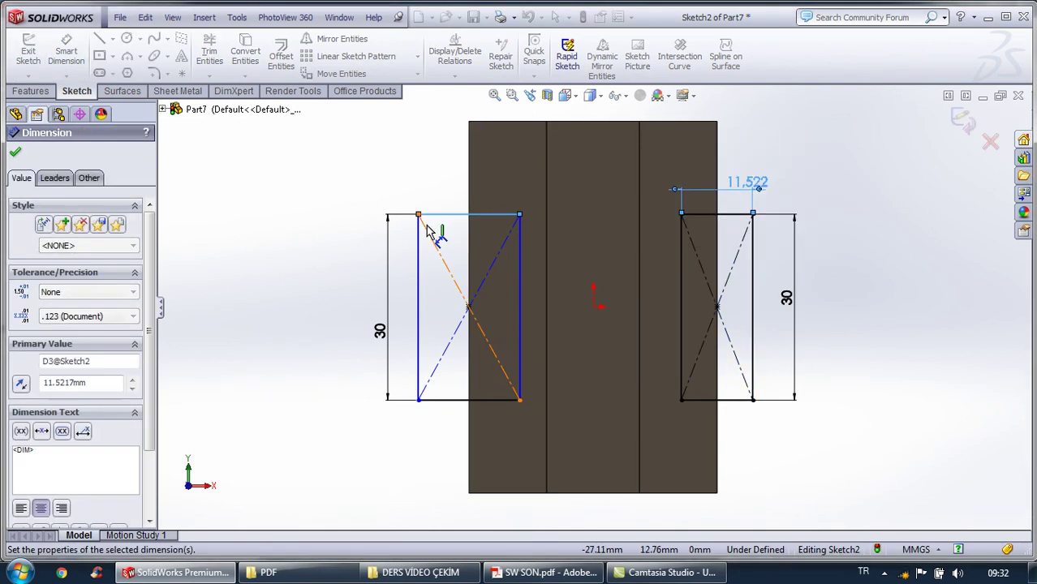
pyautogui.click(428, 215)
pyautogui.click(431, 185)
pyautogui.write('10')
pyautogui.press('Return')
pyautogui.click(30, 91)
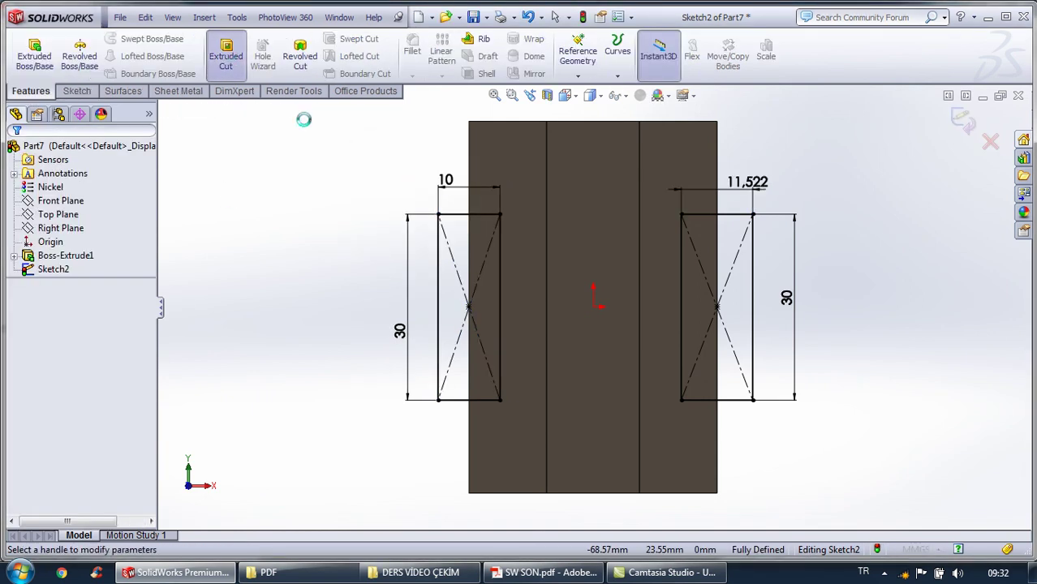
# Cut both rectangles Through All to notch the column, then orbit to inspect it
pyautogui.click(225, 57)
pyautogui.click(81, 240)
pyautogui.click(57, 265)
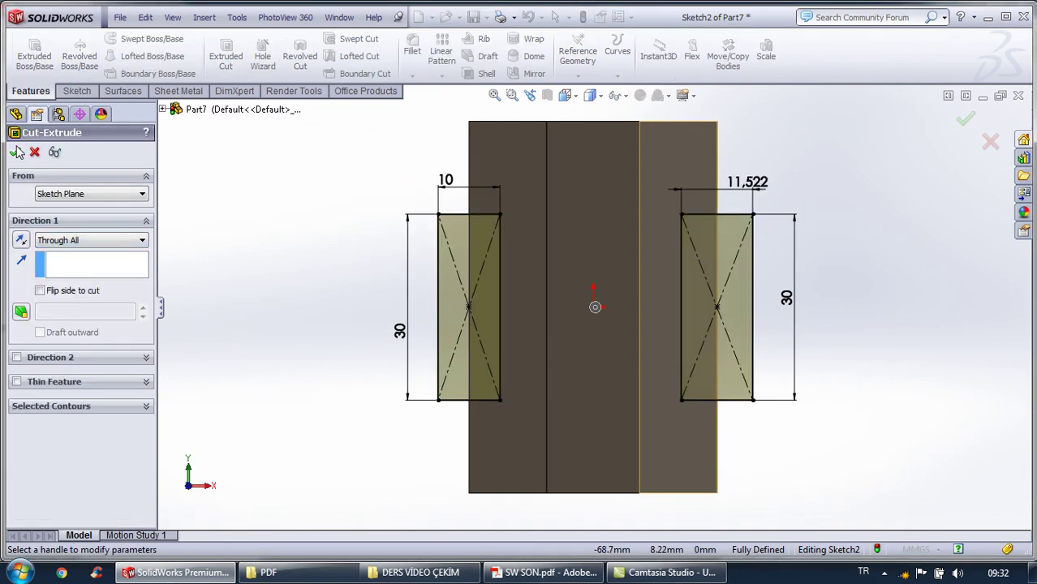
pyautogui.click(15, 151)
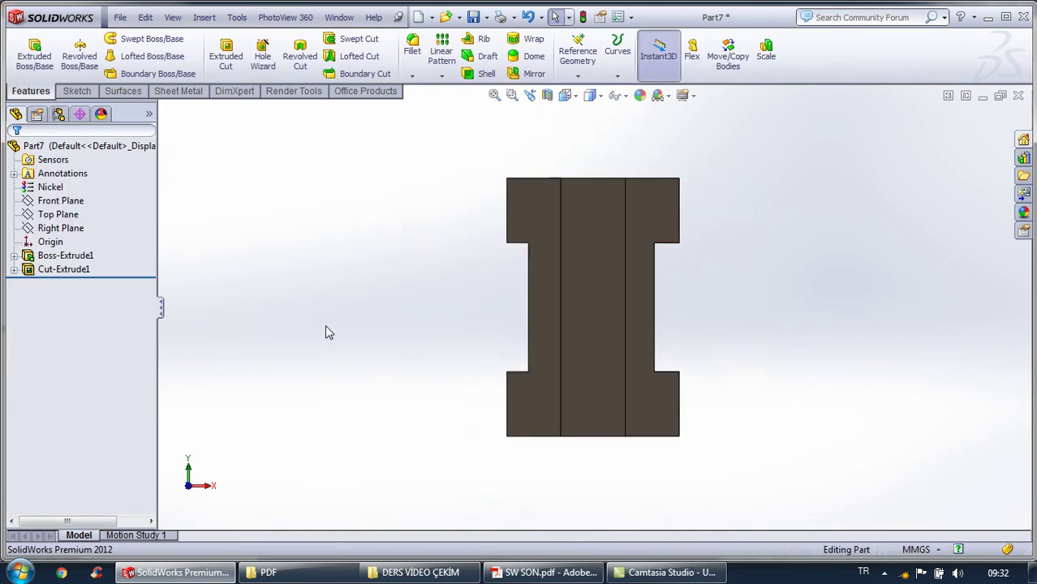
pyautogui.moveTo(370, 277)
pyautogui.mouseDown(button='middle')
pyautogui.moveTo(336, 335)
pyautogui.moveTo(347, 383)
pyautogui.mouseUp(button='middle')
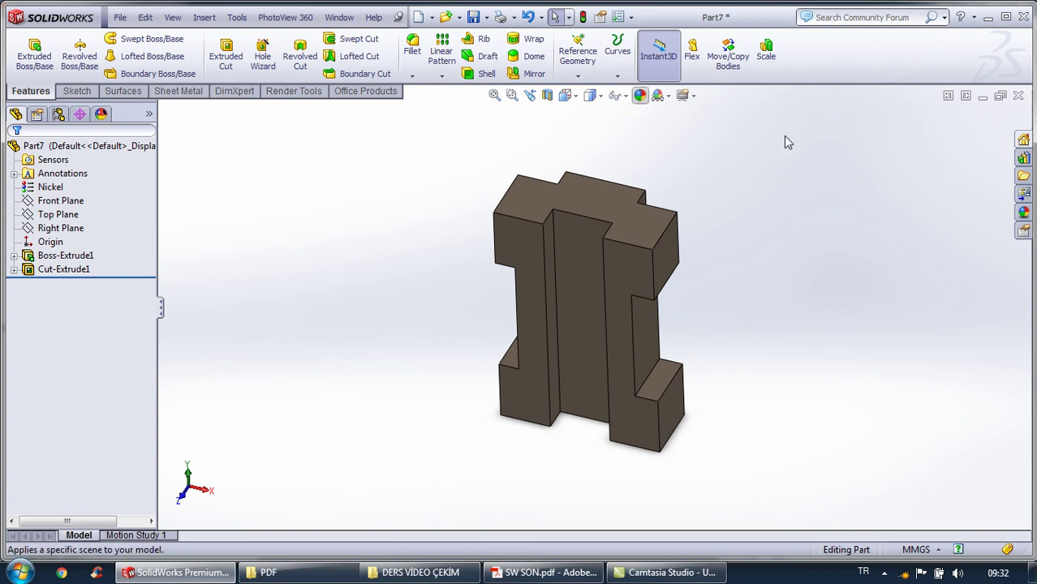
pyautogui.click(885, 573)
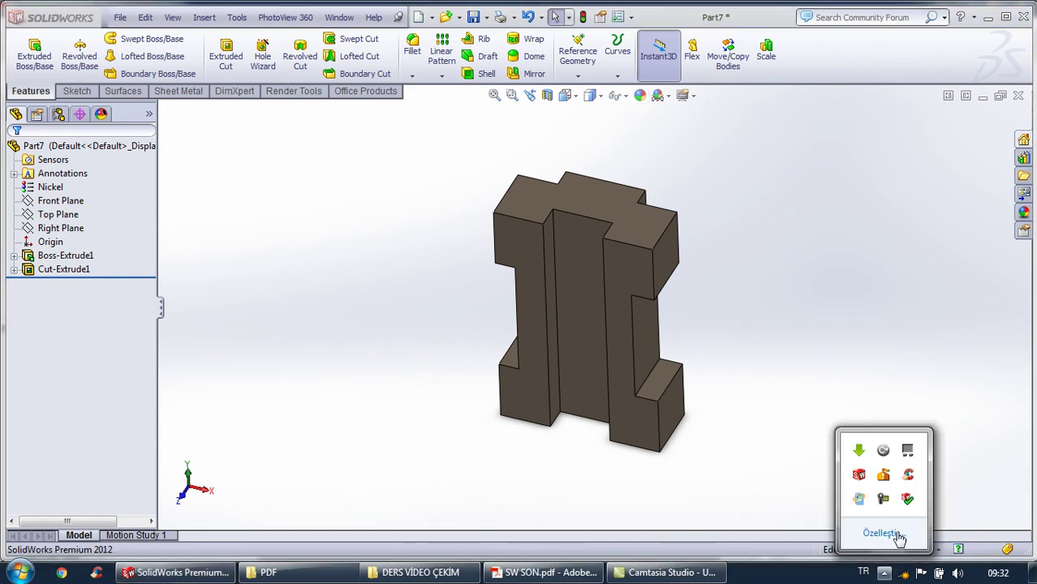